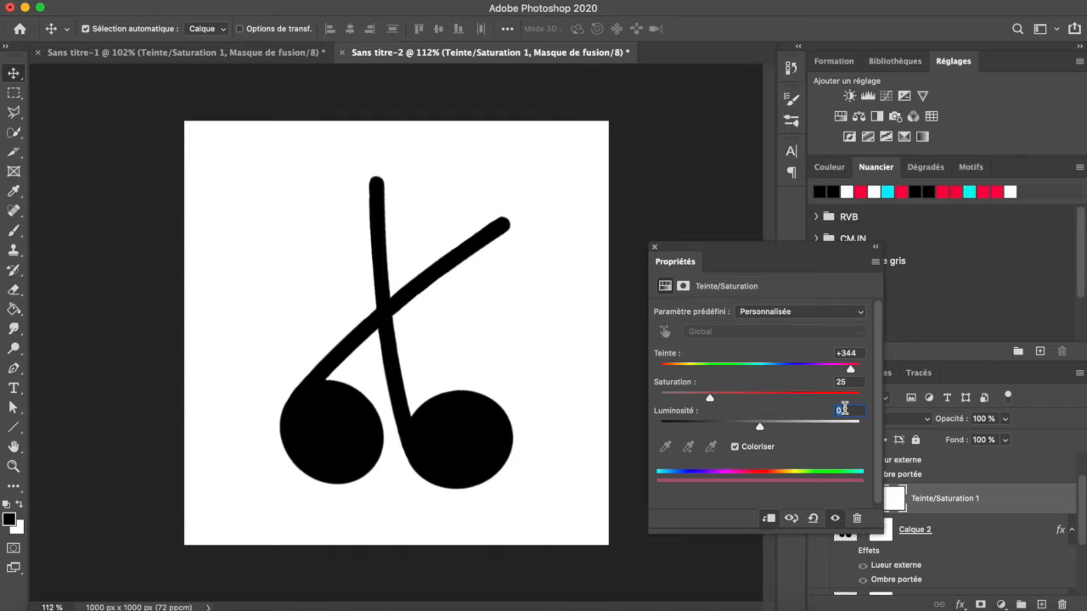
# Set the Teinte/Saturation 1 adjustment's saturation to 100 and its luminosity to +52.
pyautogui.moveTo(837, 396); pyautogui.dragTo(890, 400)
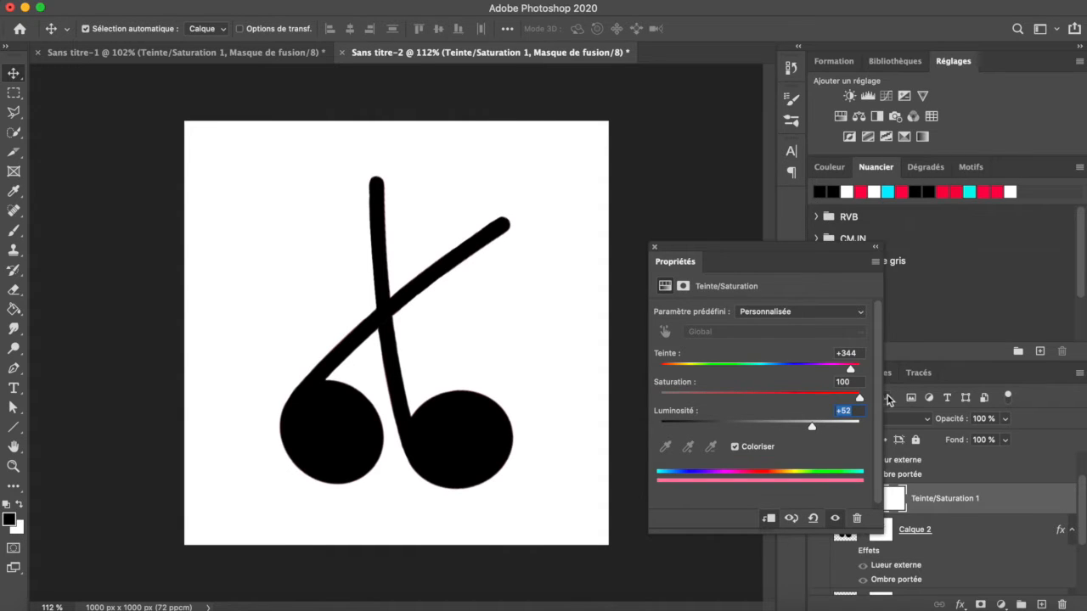
pyautogui.click(655, 248)
pyautogui.scroll(2, 917, 488)
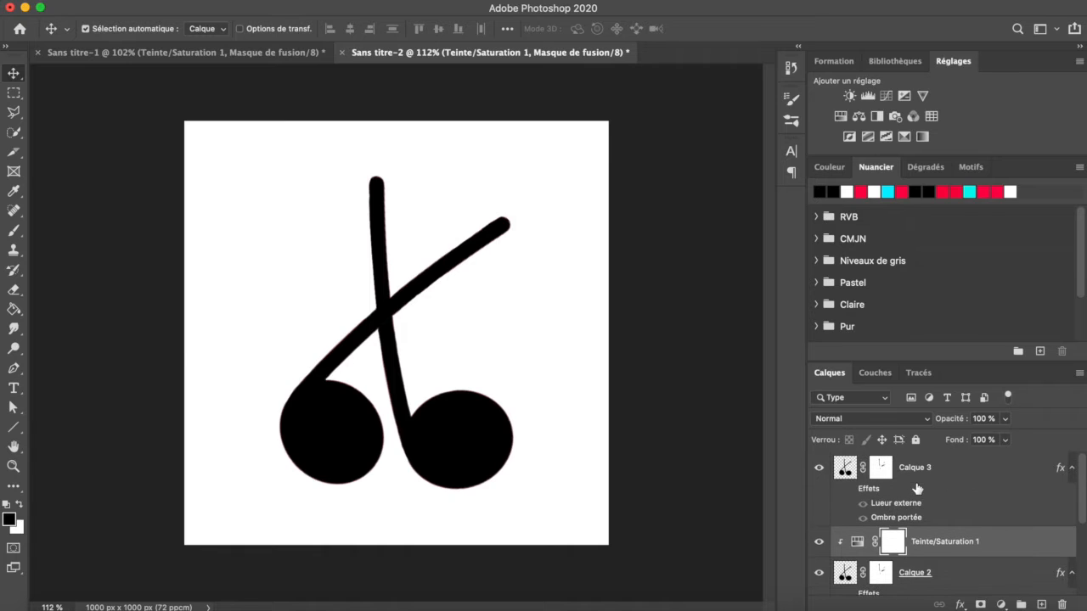
# Add a Teinte/Saturation adjustment above Calque 3, set its hue to +179 and lighten it.
pyautogui.click(955, 466)
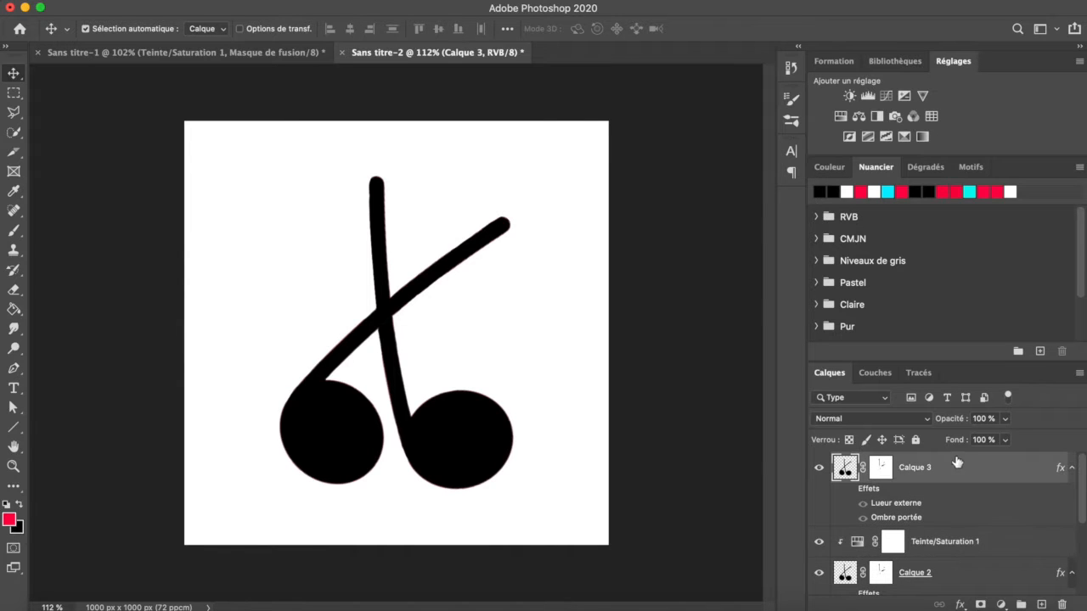
pyautogui.click(840, 116)
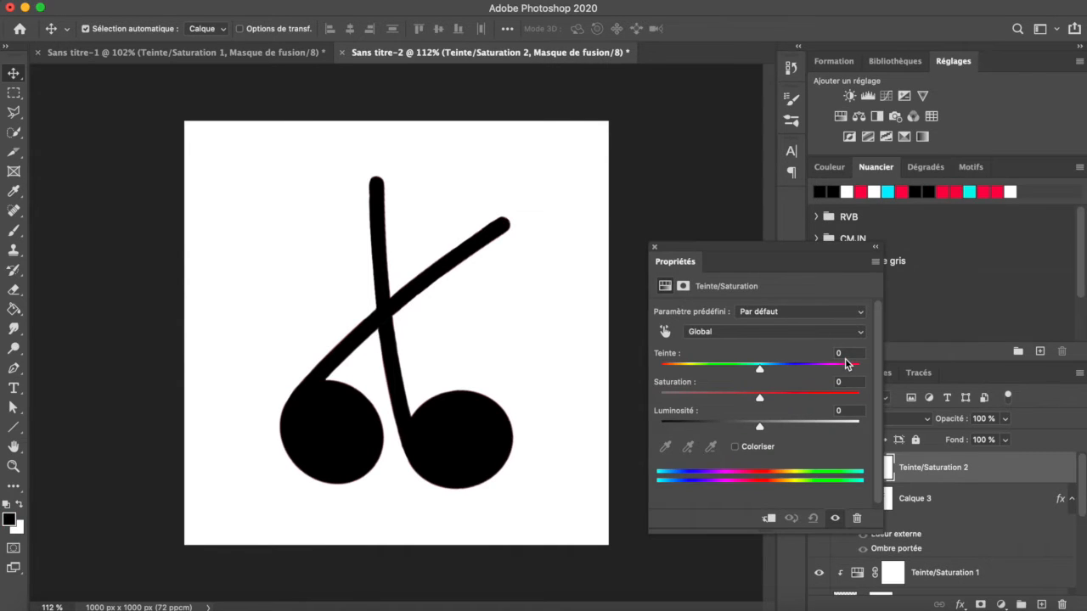
pyautogui.write('179')
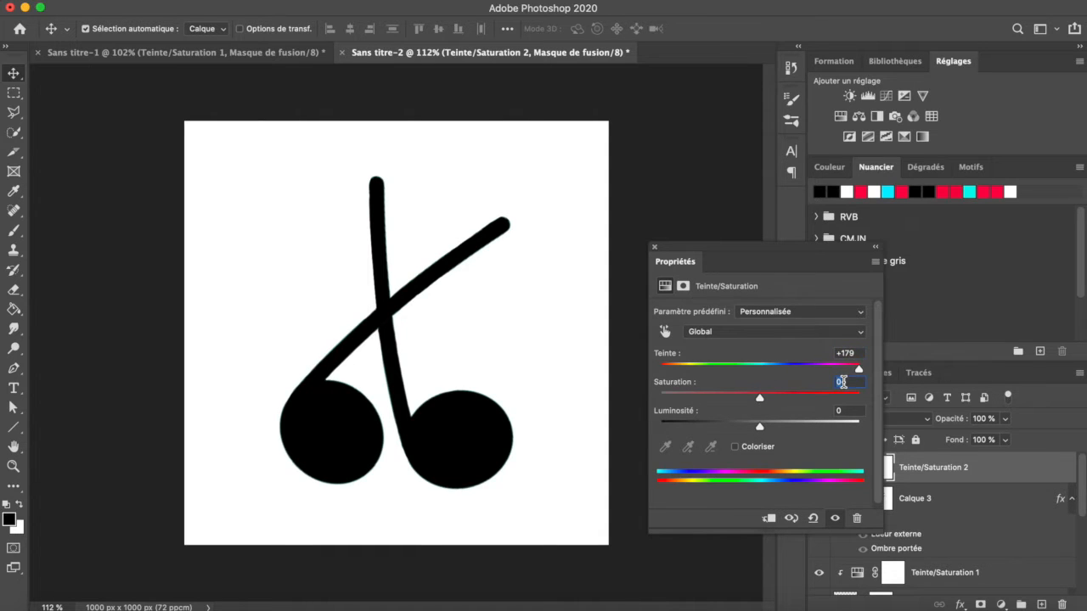
pyautogui.write('52')
pyautogui.press('Return')
pyautogui.moveTo(826, 423)
pyautogui.mouseDown()
pyautogui.moveTo(901, 438)
pyautogui.moveTo(809, 424)
pyautogui.mouseUp()
pyautogui.click(654, 247)
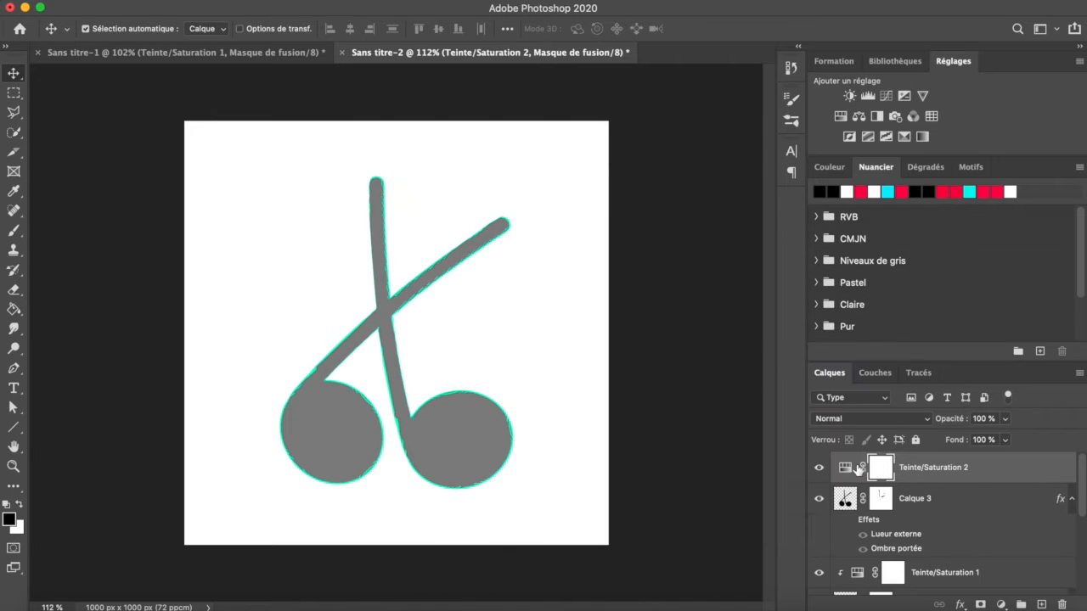
# Clip the Teinte/Saturation 2 adjustment to Calque 3 and toggle its visibility to compare.
pyautogui.keyDown('alt'); pyautogui.click(846, 485); pyautogui.keyUp('alt')
pyautogui.click(820, 467)
pyautogui.click(820, 467)
pyautogui.click(821, 467)
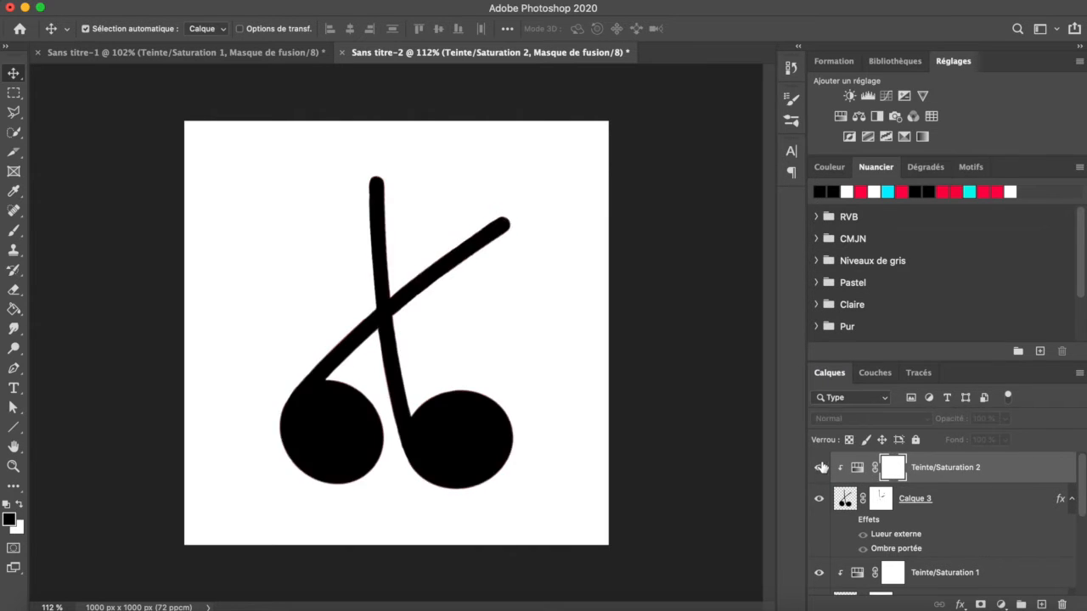
# Hide Calque 2 and Calque 1 so that only Calque 3 shows over the background.
pyautogui.click(820, 499)
pyautogui.scroll(-1, 821, 498)
pyautogui.scroll(-1, 821, 498)
pyautogui.click(820, 536)
pyautogui.click(820, 537)
pyautogui.click(821, 568)
pyautogui.scroll(2, 820, 561)
pyautogui.click(820, 499)
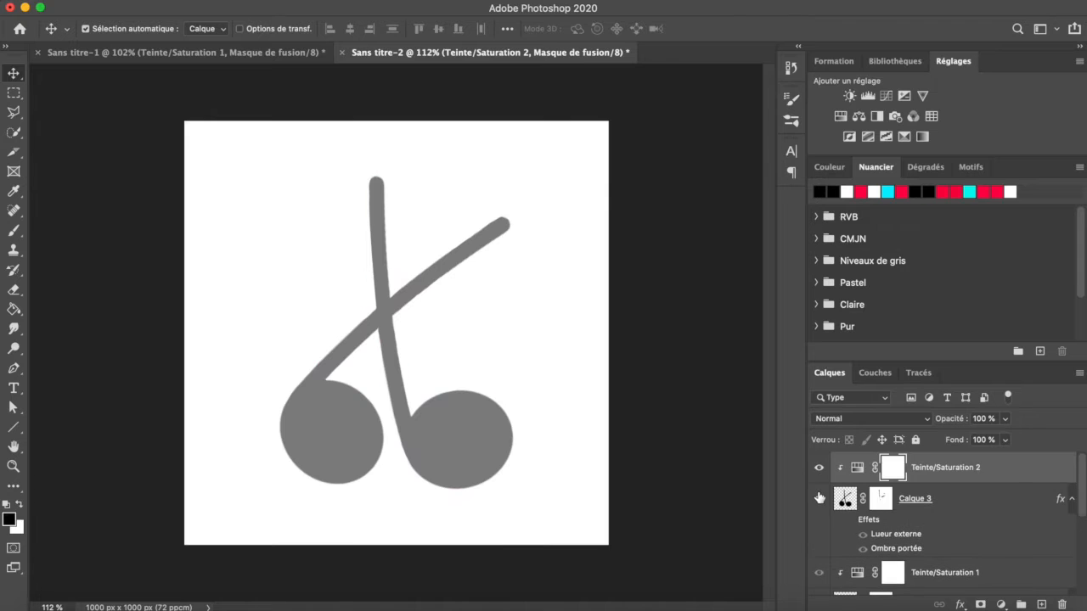
# Colorize with the Teinte/Saturation 2 adjustment, using hue 179, saturation 100 and luminosity +52.
pyautogui.doubleClick(858, 472)
pyautogui.doubleClick(847, 354)
pyautogui.write('179')
pyautogui.doubleClick(839, 411)
pyautogui.write('52')
pyautogui.moveTo(710, 397); pyautogui.dragTo(883, 409)
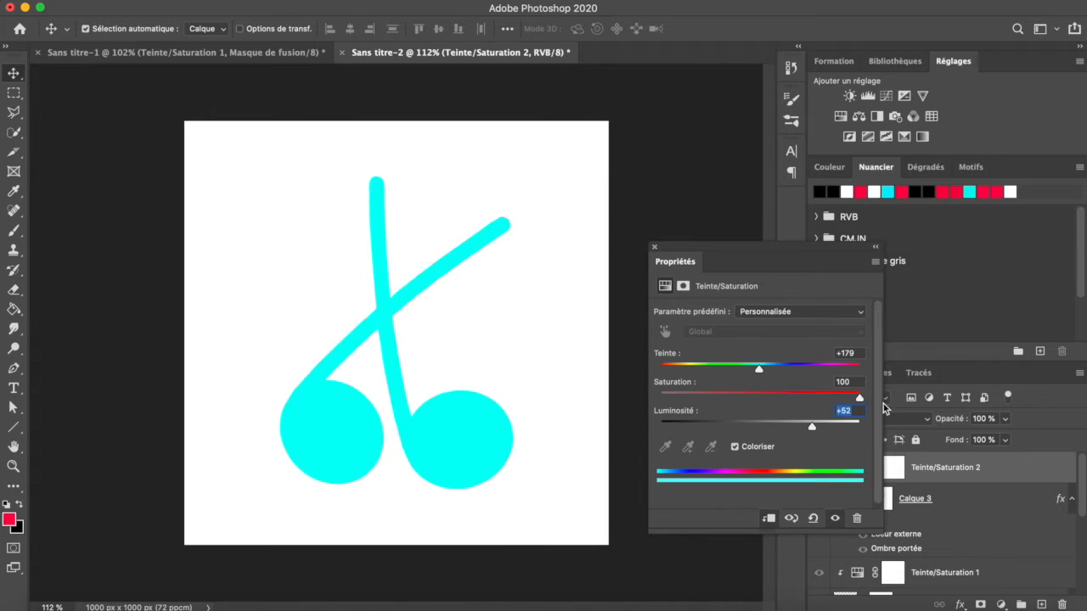
pyautogui.click(656, 248)
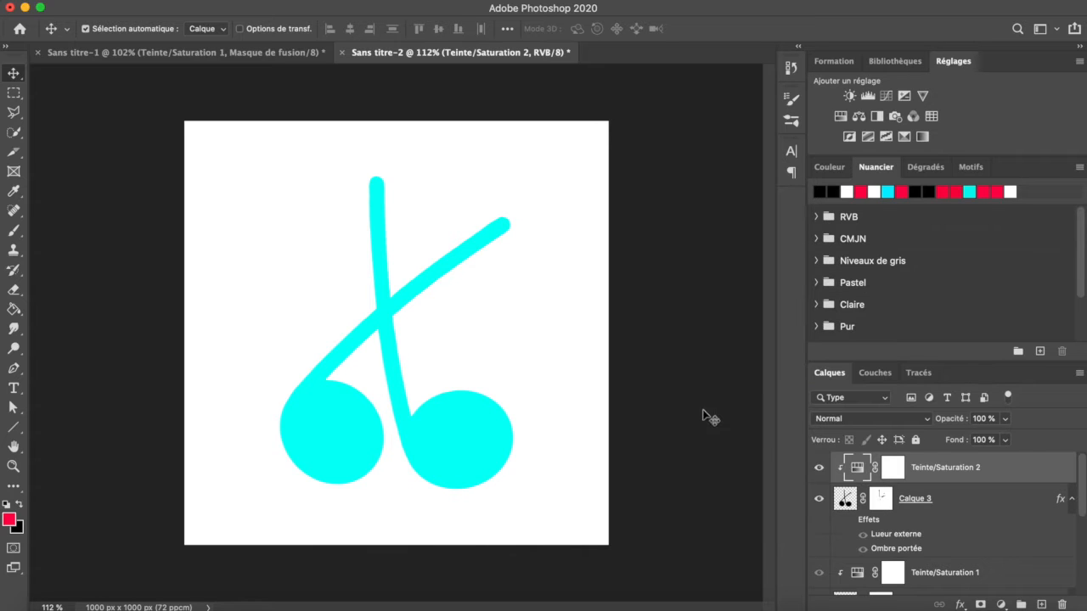
# Select Calque 2 and make the red note visible above the black one.
pyautogui.scroll(-5, 860, 512)
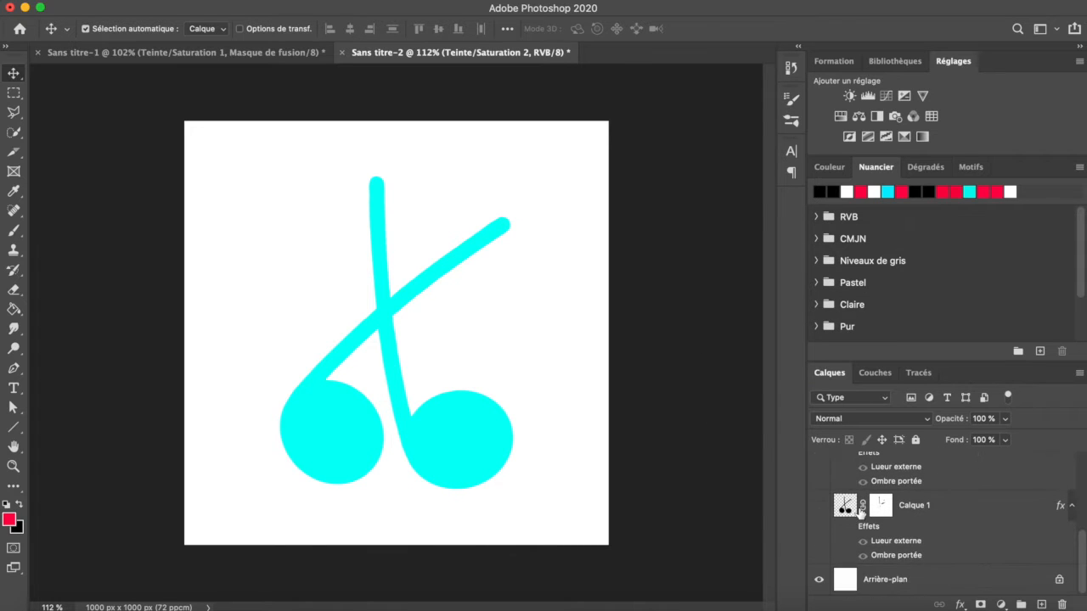
pyautogui.scroll(3, 861, 512)
pyautogui.scroll(-1, 861, 513)
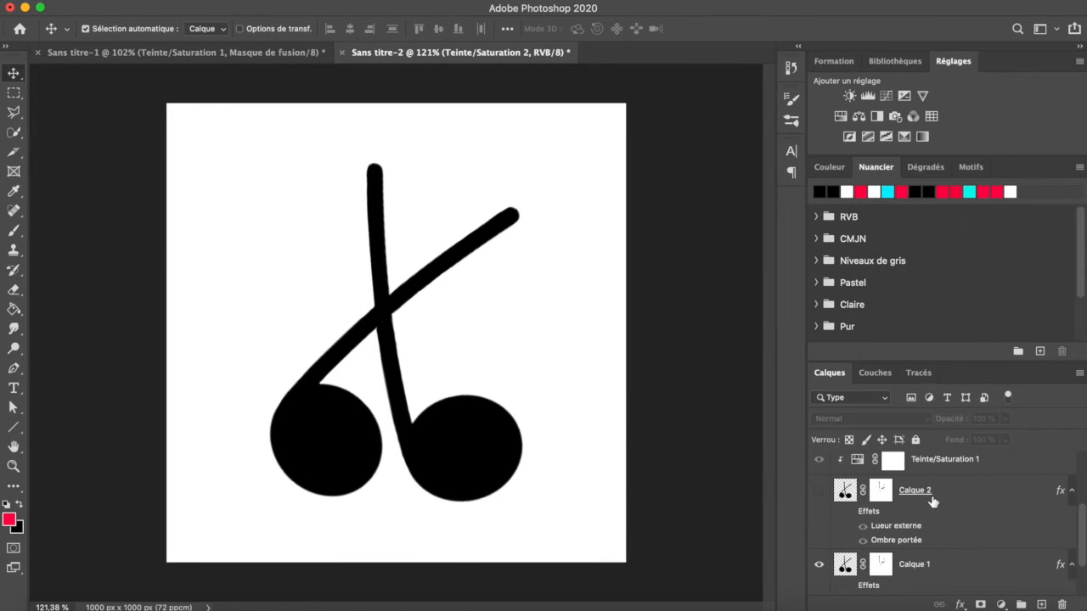
pyautogui.click(962, 497)
pyautogui.click(817, 491)
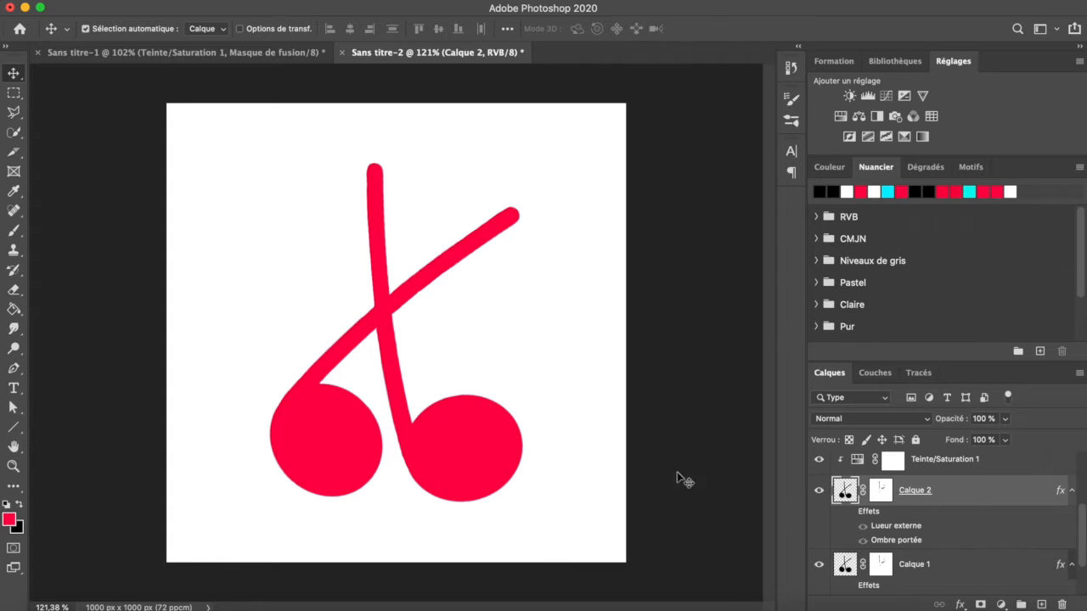
# Free-transform Calque 2, shifting it slightly and rotating it a little clockwise to offset the red note from the black one.
pyautogui.hotkey('ctrl', 't')
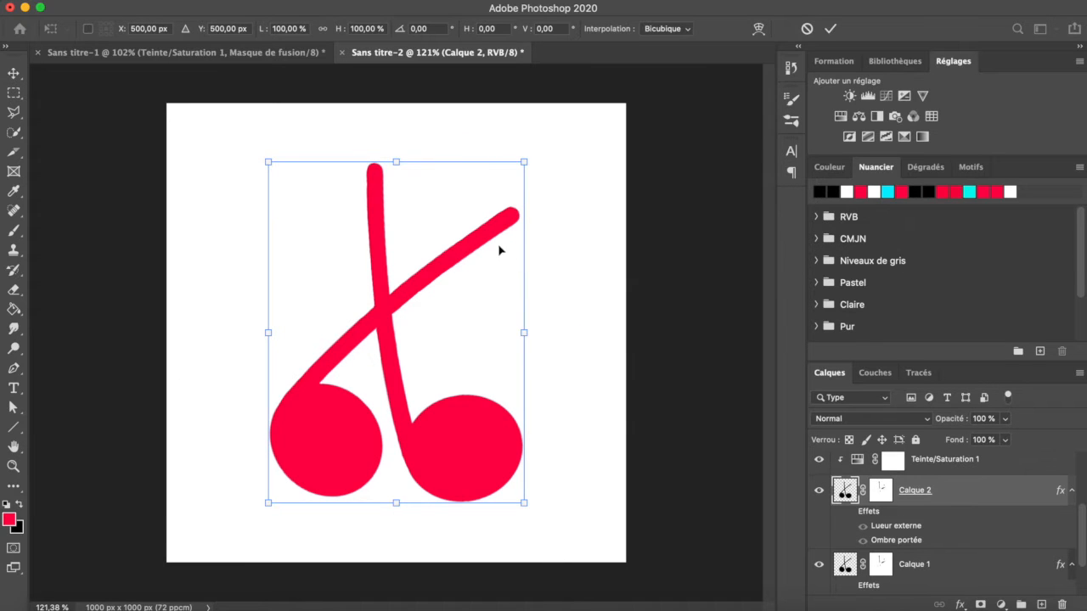
pyautogui.moveTo(493, 237); pyautogui.dragTo(485, 235)
pyautogui.moveTo(515, 162)
pyautogui.mouseDown()
pyautogui.moveTo(499, 171)
pyautogui.moveTo(523, 174)
pyautogui.moveTo(526, 190)
pyautogui.moveTo(535, 160)
pyautogui.mouseUp()
pyautogui.moveTo(518, 211); pyautogui.dragTo(519, 214)
pyautogui.press('Return')
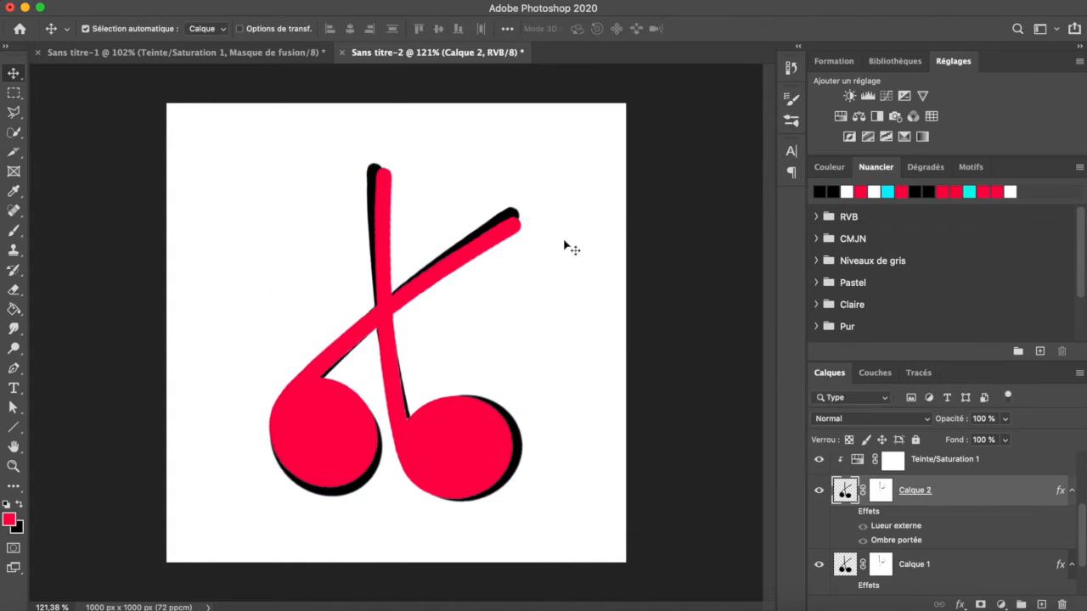
# Move Calque 2 together with its Teinte/Saturation 1 adjustment below Calque 1 in the layer stack.
pyautogui.keyDown('super'); pyautogui.click(1002, 467); pyautogui.keyUp('super')
pyautogui.doubleClick(1002, 467)
pyautogui.click(1013, 288)
pyautogui.keyDown('super'); pyautogui.click(1012, 479); pyautogui.keyUp('super')
pyautogui.moveTo(1012, 477)
pyautogui.mouseDown()
pyautogui.moveTo(995, 586)
pyautogui.moveTo(971, 552)
pyautogui.mouseUp()
# Show Calque 3 and move it with its Teinte/Saturation 2 adjustment down to just above Arrière-plan.
pyautogui.click(961, 508)
pyautogui.scroll(2, 501, 262)
pyautogui.scroll(-4, 556, 235)
pyautogui.scroll(4, 371, 367)
pyautogui.scroll(-3, 369, 367)
pyautogui.scroll(5, 1021, 487)
pyautogui.click(981, 472)
pyautogui.click(819, 500)
pyautogui.keyDown('super'); pyautogui.click(1012, 494); pyautogui.keyUp('super')
pyautogui.moveTo(1011, 492)
pyautogui.mouseDown()
pyautogui.moveTo(994, 591)
pyautogui.moveTo(977, 561)
pyautogui.mouseUp()
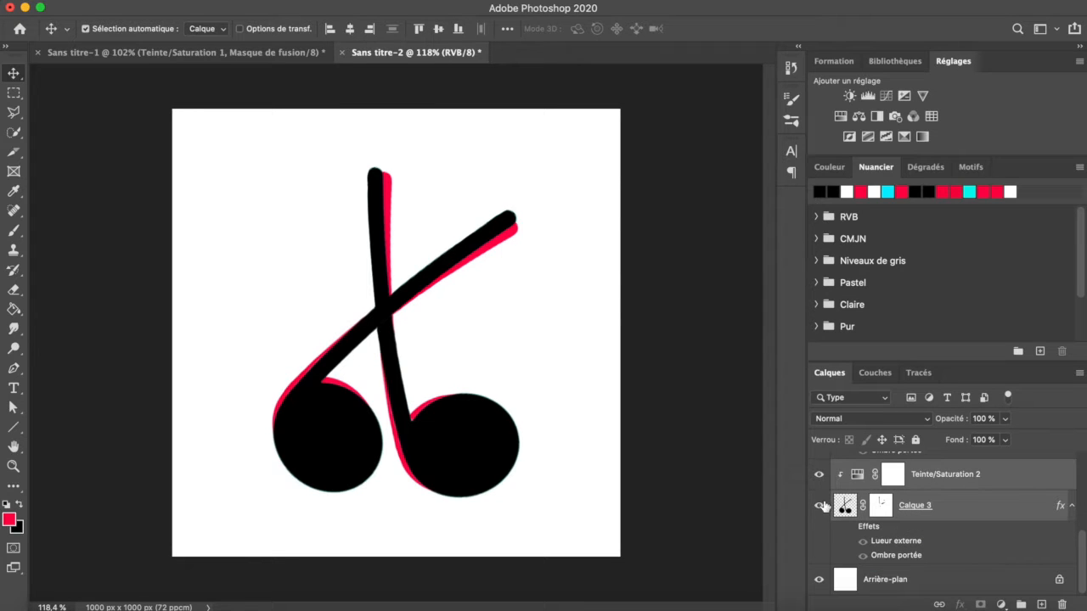
# Move Calque 3 and its Teinte/Saturation 2 adjustment up to directly below Calque 1.
pyautogui.scroll(3, 949, 517)
pyautogui.moveTo(948, 519); pyautogui.dragTo(990, 469)
pyautogui.scroll(-5, 883, 491)
pyautogui.scroll(5, 825, 505)
# Toggle the visibility of Calque 1 to compare the coloured notes beneath the black one.
pyautogui.click(826, 468)
pyautogui.click(825, 468)
pyautogui.click(826, 468)
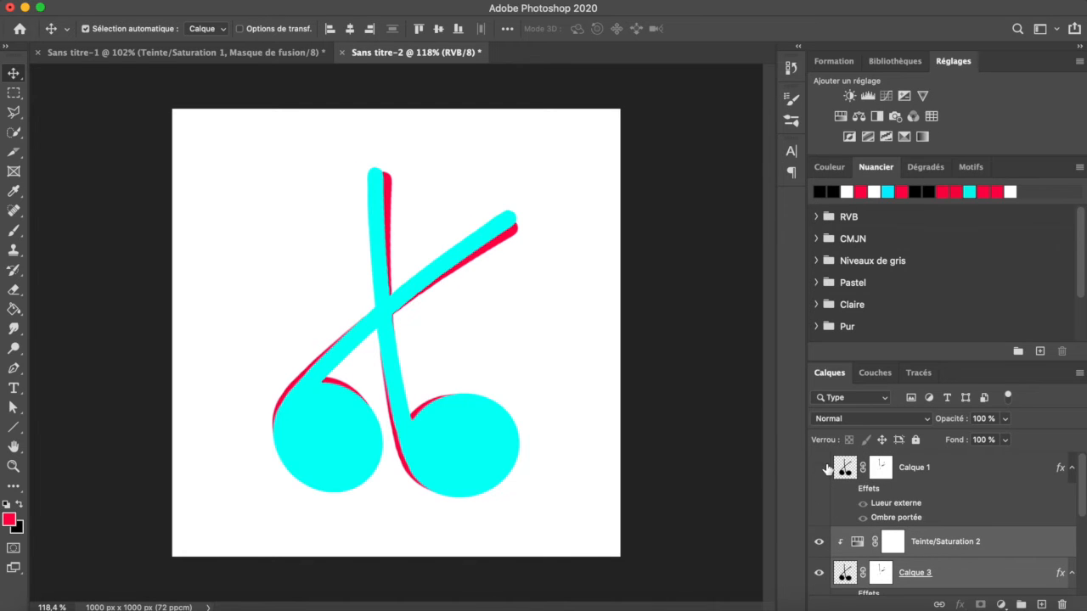
pyautogui.click(820, 468)
pyautogui.click(820, 468)
pyautogui.click(819, 468)
# Free-transform Calque 3 with a rotation of -0,72° and its position at X 492,32 px, Y 503,55 px.
pyautogui.scroll(-3, 943, 509)
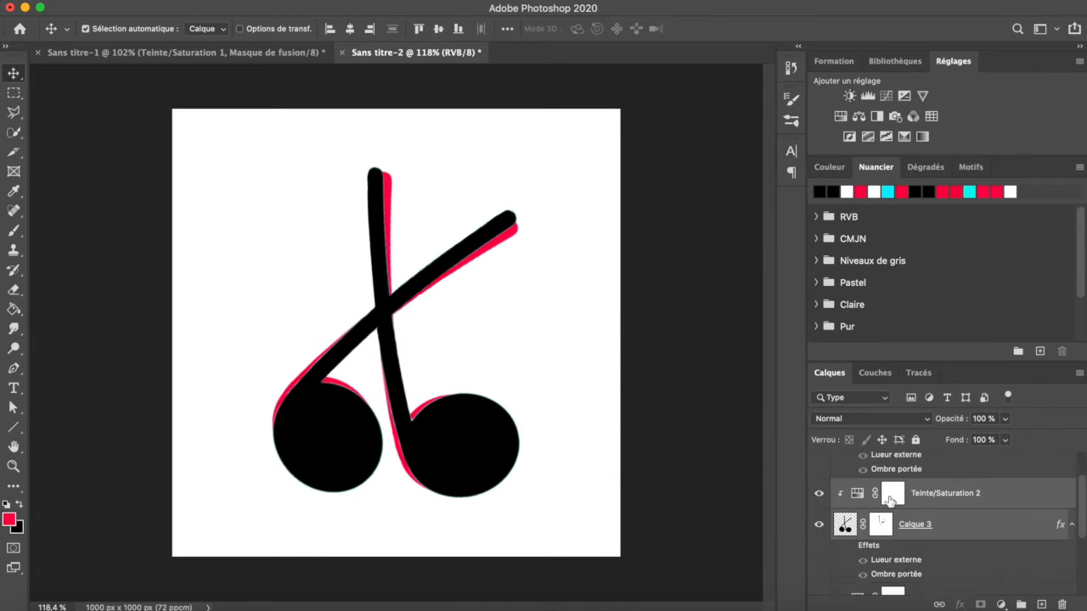
pyautogui.click(957, 503)
pyautogui.hotkey('ctrl', 't')
pyautogui.moveTo(448, 267); pyautogui.dragTo(433, 268)
pyautogui.moveTo(526, 149)
pyautogui.mouseDown()
pyautogui.moveTo(513, 131)
pyautogui.moveTo(531, 145)
pyautogui.mouseUp()
pyautogui.moveTo(472, 226); pyautogui.dragTo(478, 226)
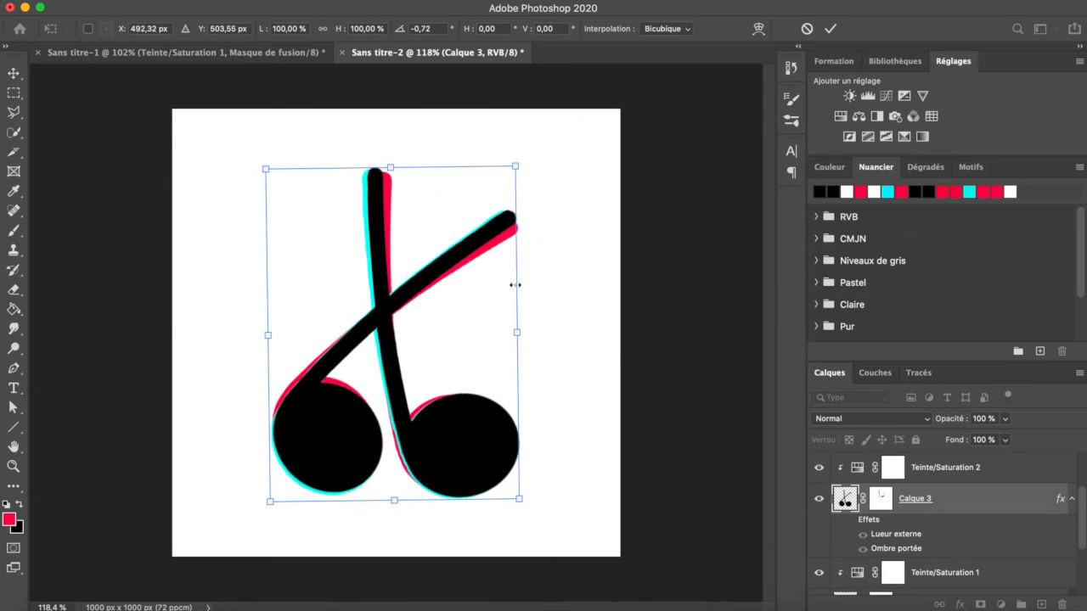
pyautogui.press('Return')
# Free-transform Calque 3 again, moving it upward and rotating it slightly so the cyan edge extends above the black note.
pyautogui.hotkey('ctrl', 't')
pyautogui.scroll(5, 555, 351)
pyautogui.moveTo(474, 373); pyautogui.dragTo(479, 350)
pyautogui.scroll(-5, 479, 351)
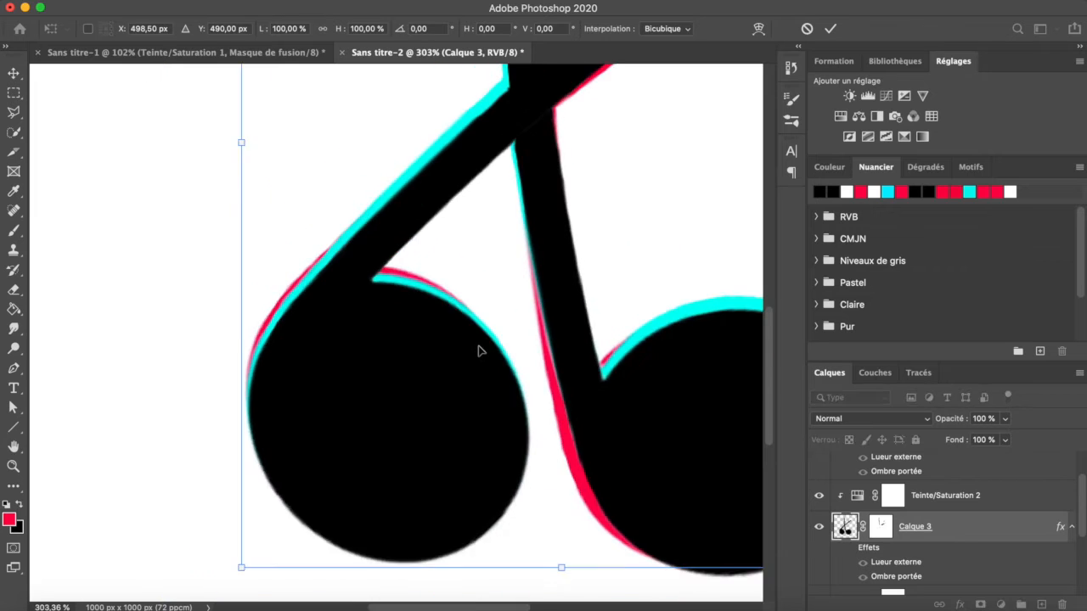
pyautogui.scroll(1, 479, 351)
pyautogui.moveTo(528, 152); pyautogui.dragTo(540, 137)
pyautogui.moveTo(493, 237)
pyautogui.mouseDown()
pyautogui.moveTo(488, 249)
pyautogui.moveTo(490, 240)
pyautogui.mouseUp()
pyautogui.press('Return')
# Scale Calque 3 to 100,52 % with a 0,02° rotation, positioned at X 506,50 px, Y 490,50 px.
pyautogui.hotkey('ctrl', 't')
pyautogui.moveTo(262, 511); pyautogui.dragTo(259, 514)
pyautogui.moveTo(543, 125)
pyautogui.mouseDown()
pyautogui.moveTo(553, 133)
pyautogui.moveTo(543, 127)
pyautogui.mouseUp()
pyautogui.press('Return')
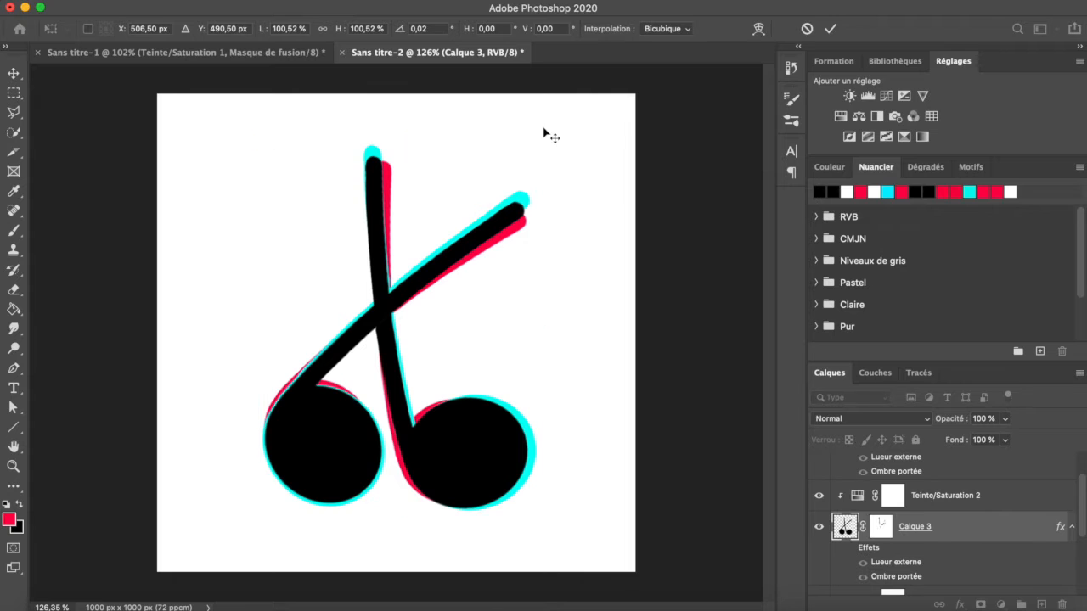
pyautogui.press('super+plus')
pyautogui.press('super+0')
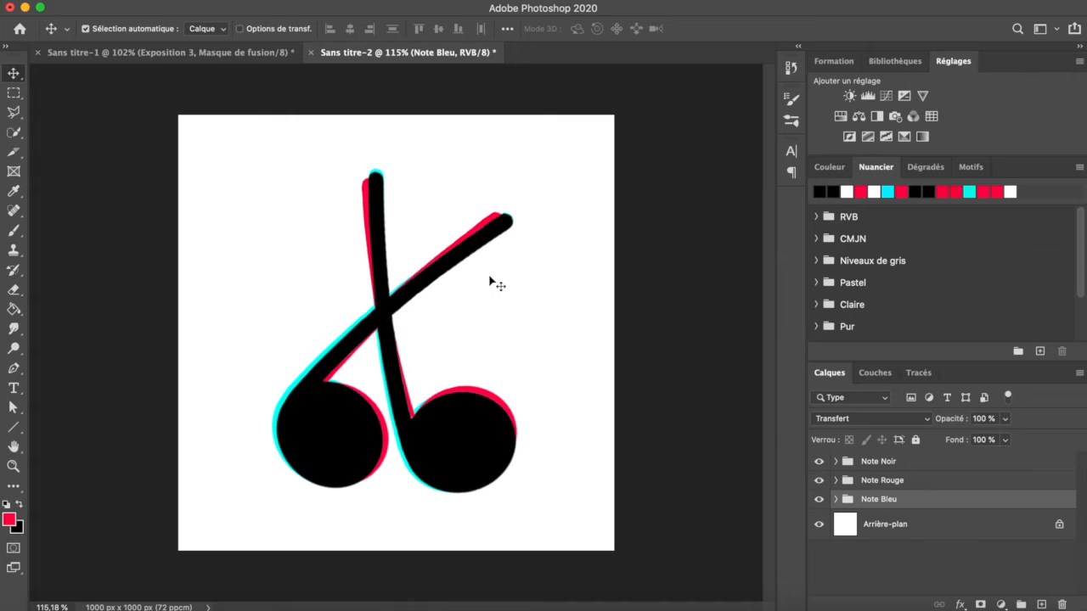
# Add an Exposition adjustment of -2,93 above Teinte/Saturation 2 in the Note Bleu group, clipped to the cyan note.
pyautogui.click(844, 500)
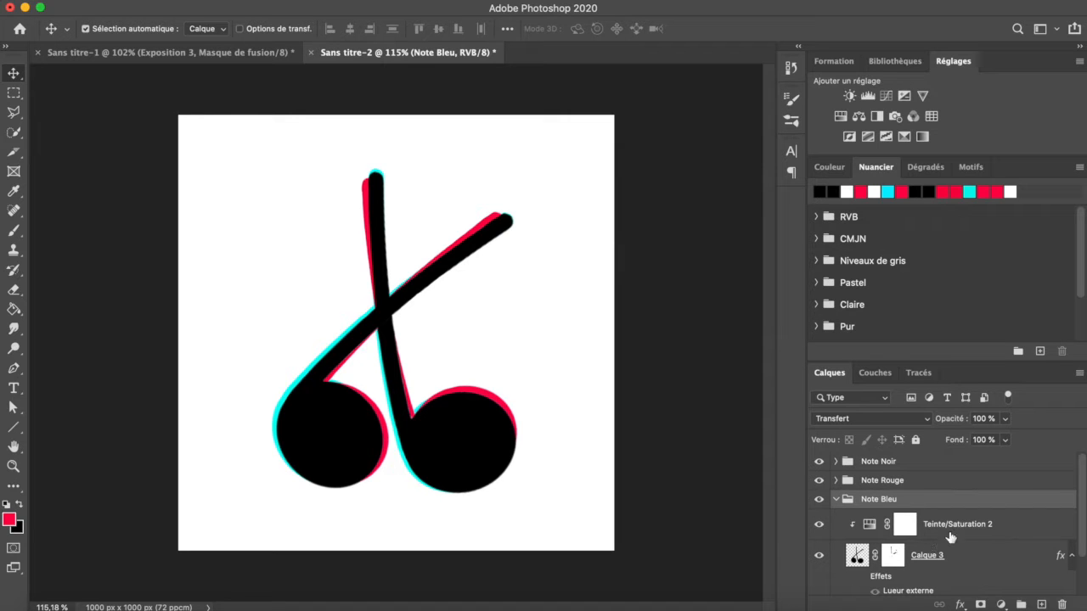
pyautogui.click(1025, 528)
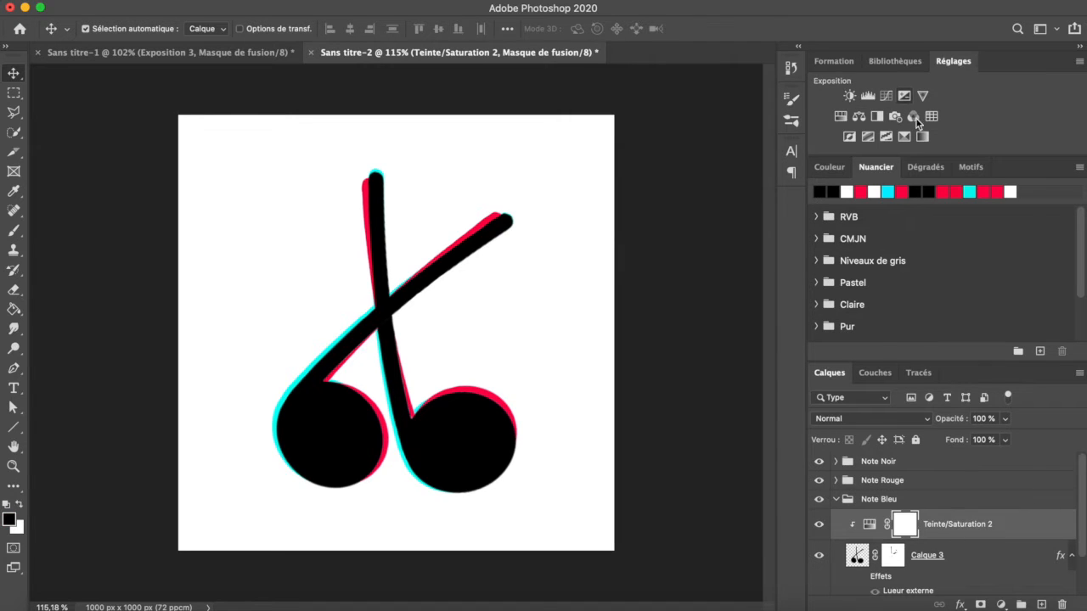
pyautogui.click(905, 96)
pyautogui.write('-2,93')
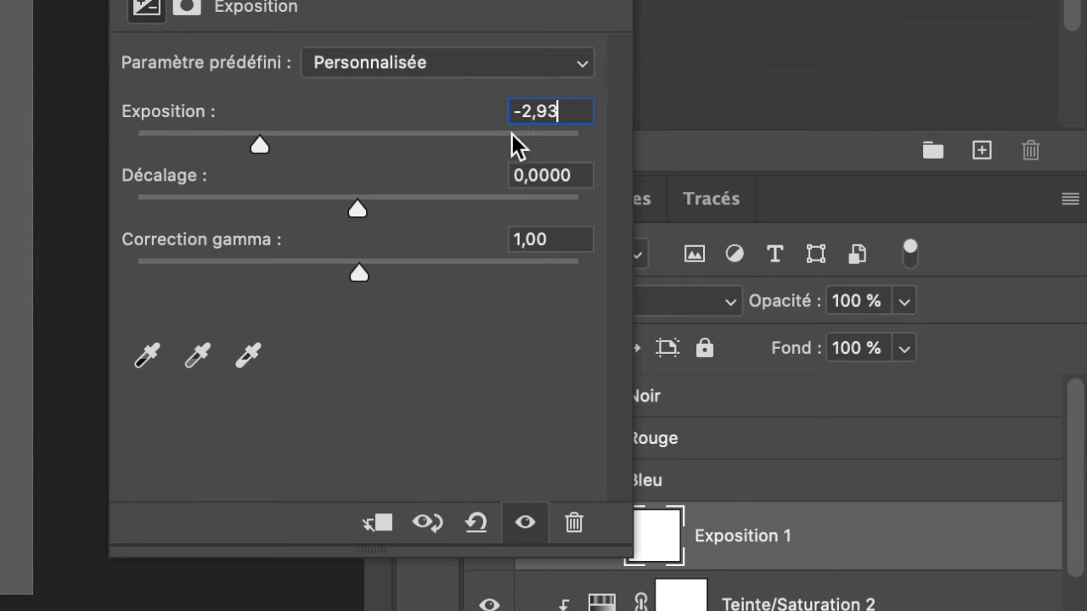
pyautogui.click(375, 522)
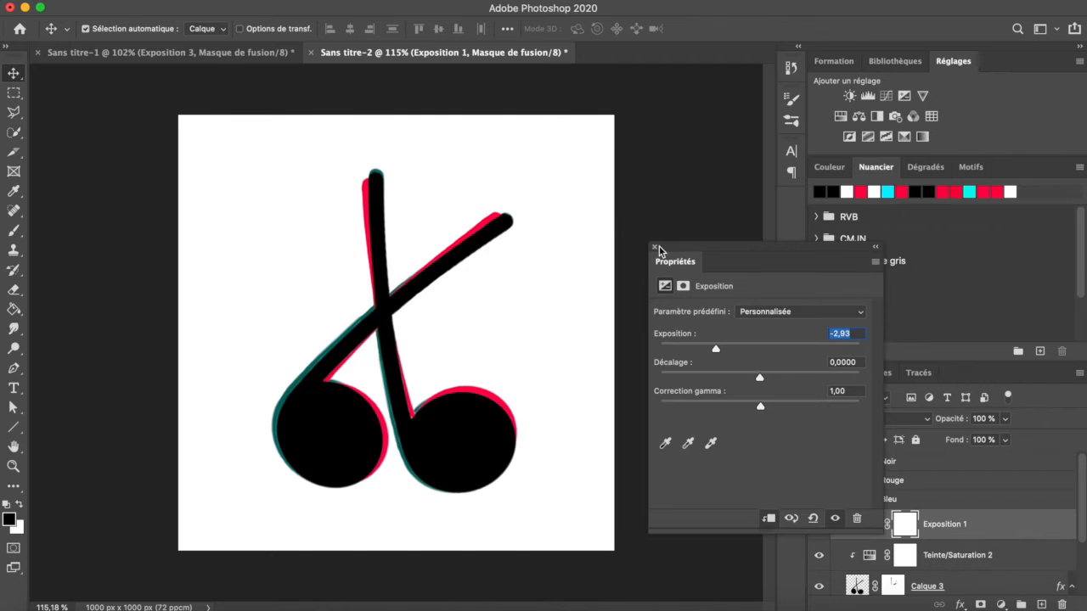
pyautogui.click(656, 248)
# Invert the Exposition 1 layer mask to black.
pyautogui.scroll(3, 638, 365)
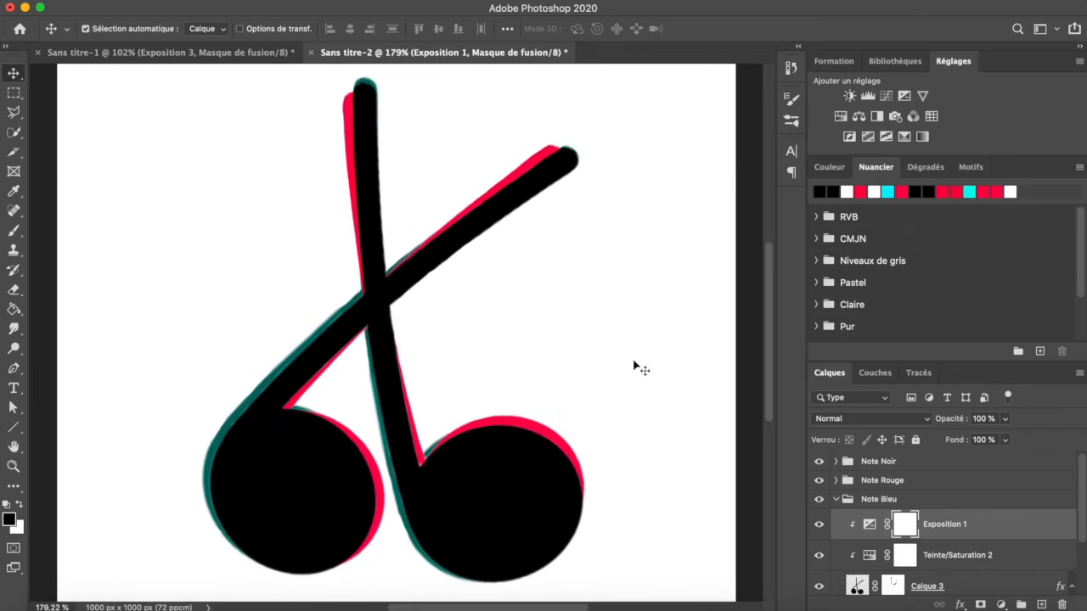
pyautogui.scroll(1, 637, 364)
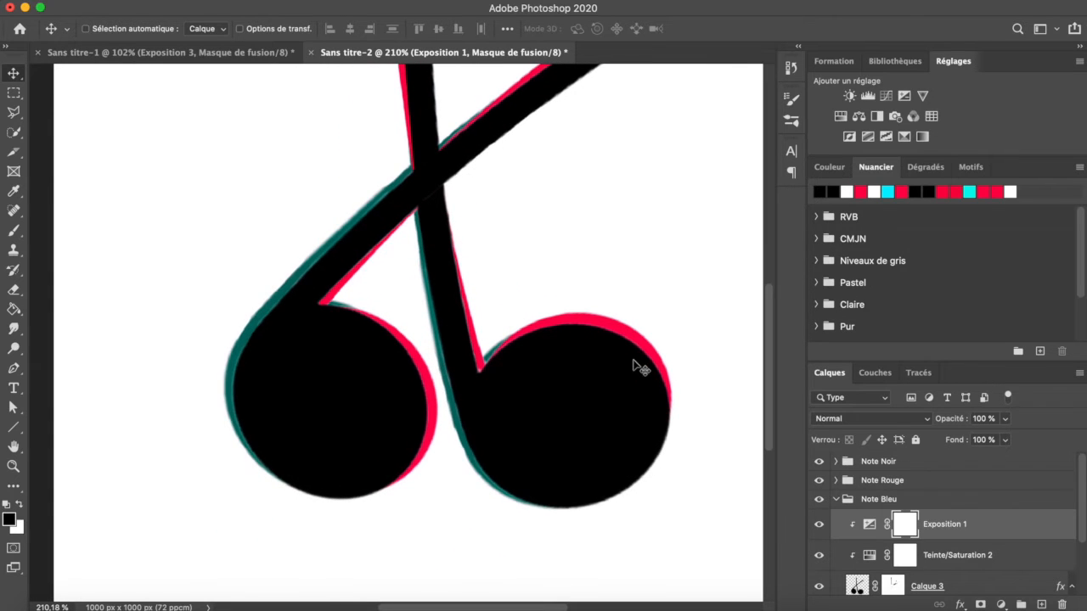
pyautogui.press('super+i')
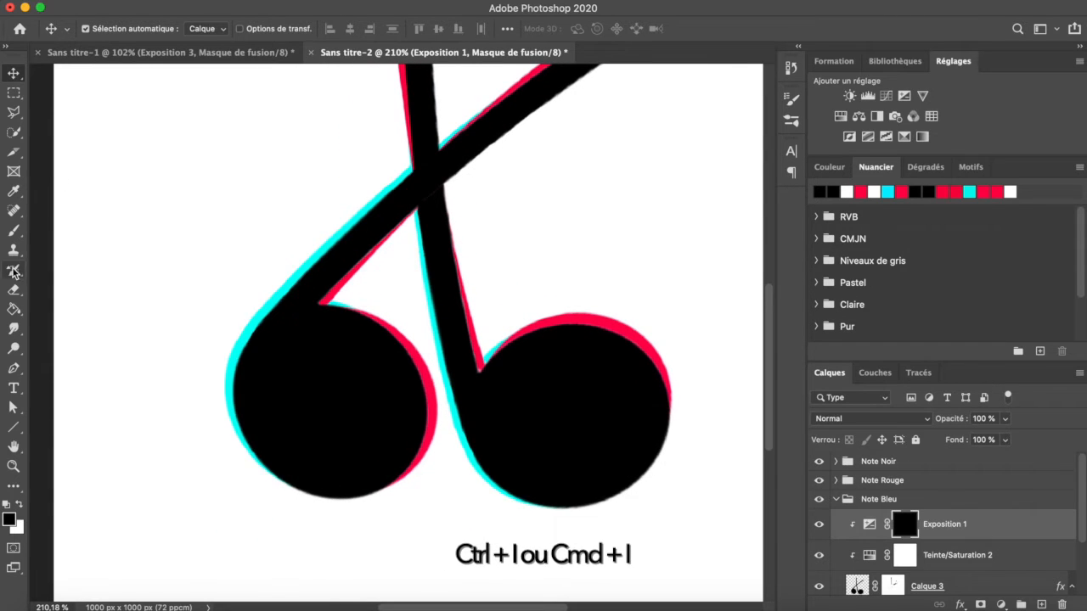
# Take the Brush tool, set its opacity to 11 % and its size to 1301 px.
pyautogui.click(13, 231)
pyautogui.moveTo(299, 29); pyautogui.dragTo(263, 36)
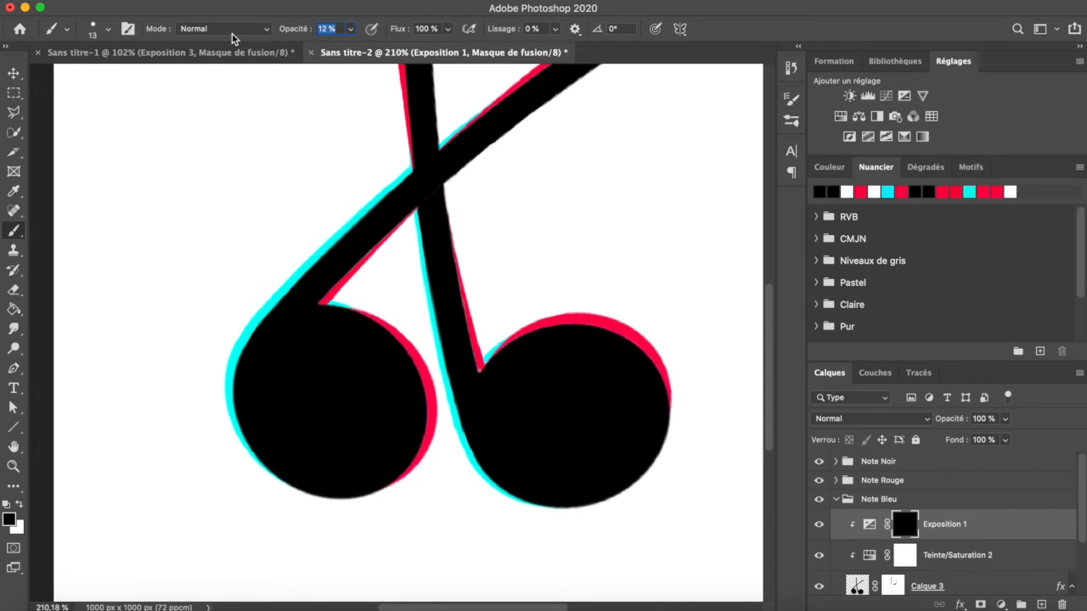
pyautogui.click(108, 28)
pyautogui.moveTo(87, 72); pyautogui.dragTo(189, 78)
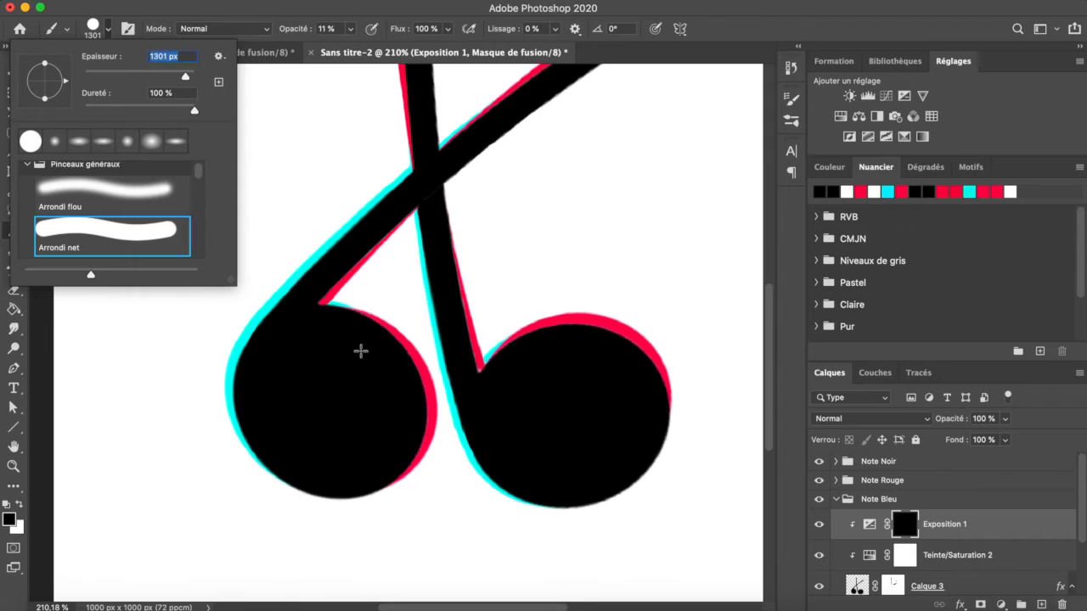
pyautogui.click(383, 405)
pyautogui.scroll(-5, 383, 405)
pyautogui.scroll(4, 297, 259)
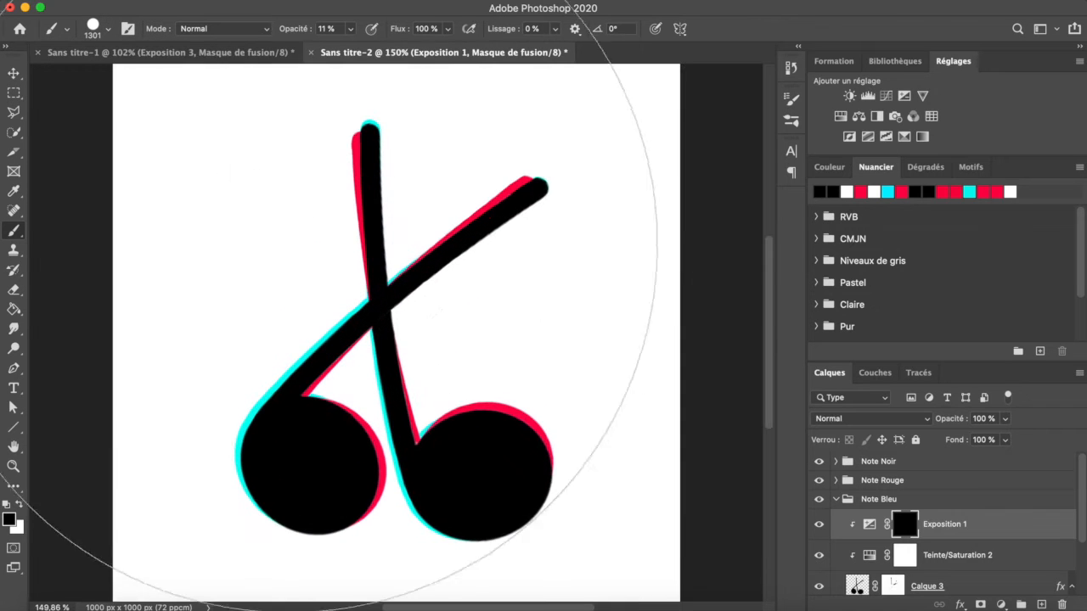
# Switch to the soft round brush (Arrondi flou) and reduce its size to 358 px.
pyautogui.click(108, 29)
pyautogui.click(152, 186)
pyautogui.moveTo(185, 77); pyautogui.dragTo(177, 79)
pyautogui.click(382, 532)
# Paint white on the Exposition 1 mask over the cyan edges around the stems and between the two note heads to shade them.
pyautogui.scroll(5, 381, 532)
pyautogui.press('x')
pyautogui.moveTo(430, 346); pyautogui.dragTo(520, 232)
pyautogui.scroll(3, 432, 316)
pyautogui.scroll(6, 450, 320)
pyautogui.click(450, 322)
pyautogui.scroll(-5, 446, 335)
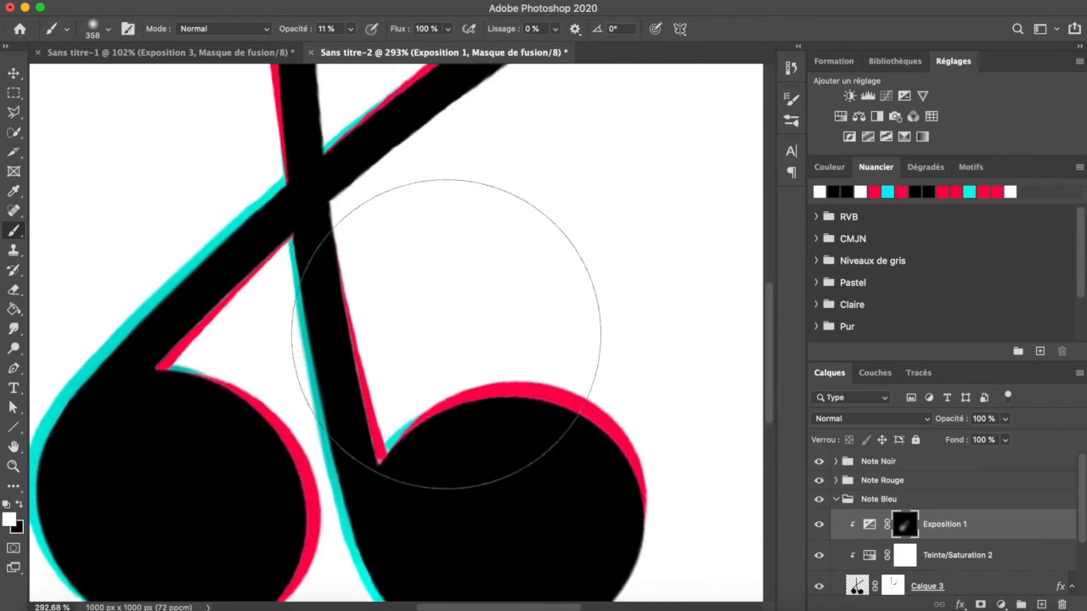
pyautogui.scroll(-5, 459, 342)
pyautogui.click(478, 351)
pyautogui.scroll(-3, 478, 350)
pyautogui.scroll(8, 478, 350)
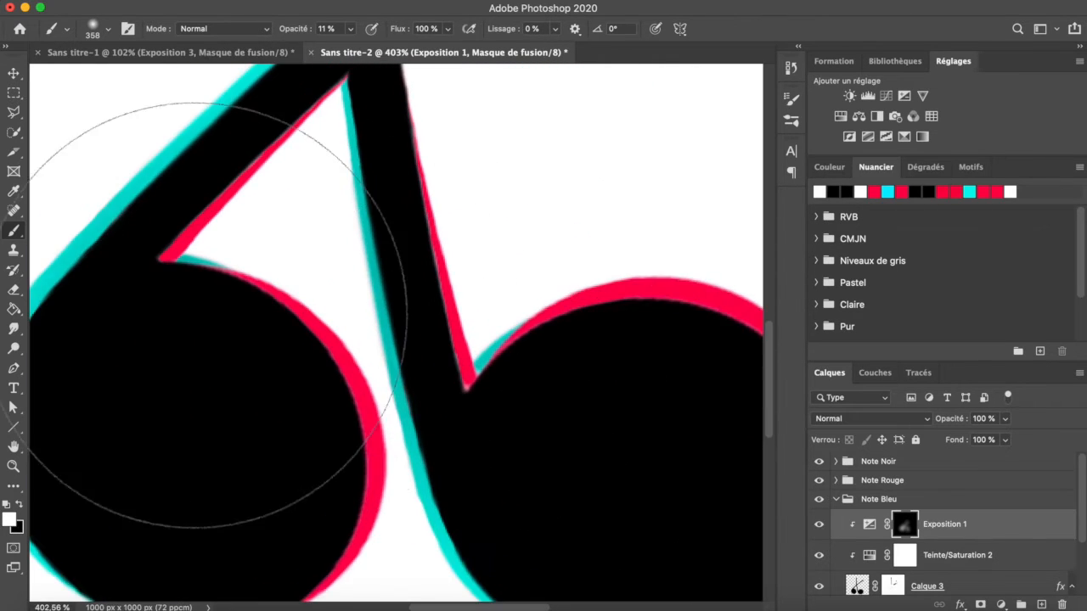
pyautogui.scroll(-6, 193, 315)
pyautogui.press('x')
pyautogui.scroll(5, 427, 213)
pyautogui.press('x')
pyautogui.scroll(-2, 427, 213)
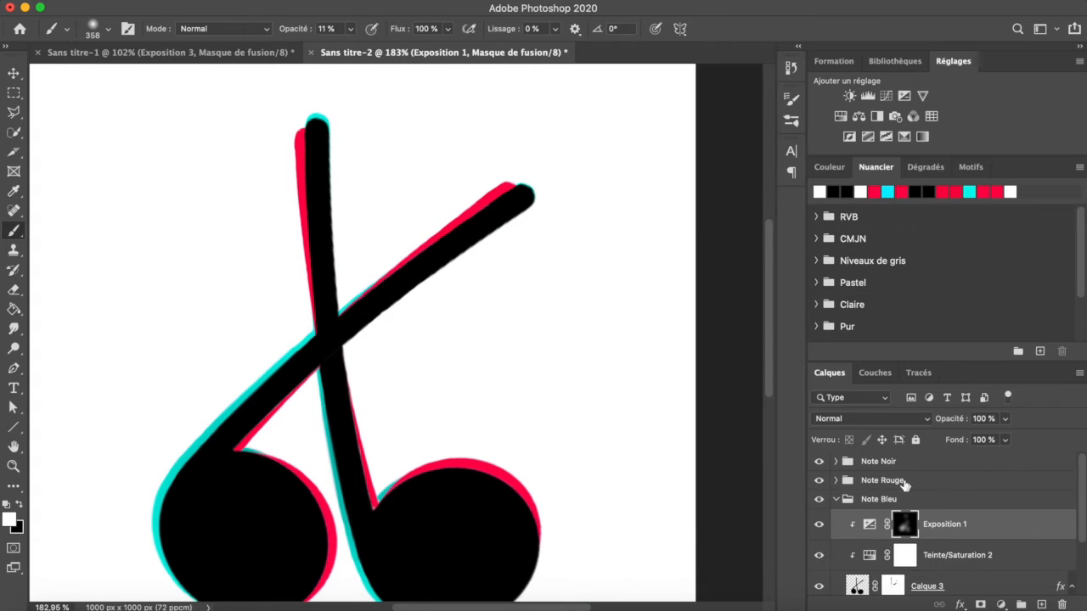
# Add a clipped Exposition adjustment of -2,93 above Teinte/Saturation 1 in the Note Rouge group and invert its mask to black.
pyautogui.click(837, 500)
pyautogui.click(836, 481)
pyautogui.click(1002, 511)
pyautogui.click(905, 95)
pyautogui.doubleClick(841, 335)
pyautogui.moveTo(760, 349); pyautogui.dragTo(716, 349)
pyautogui.click(768, 518)
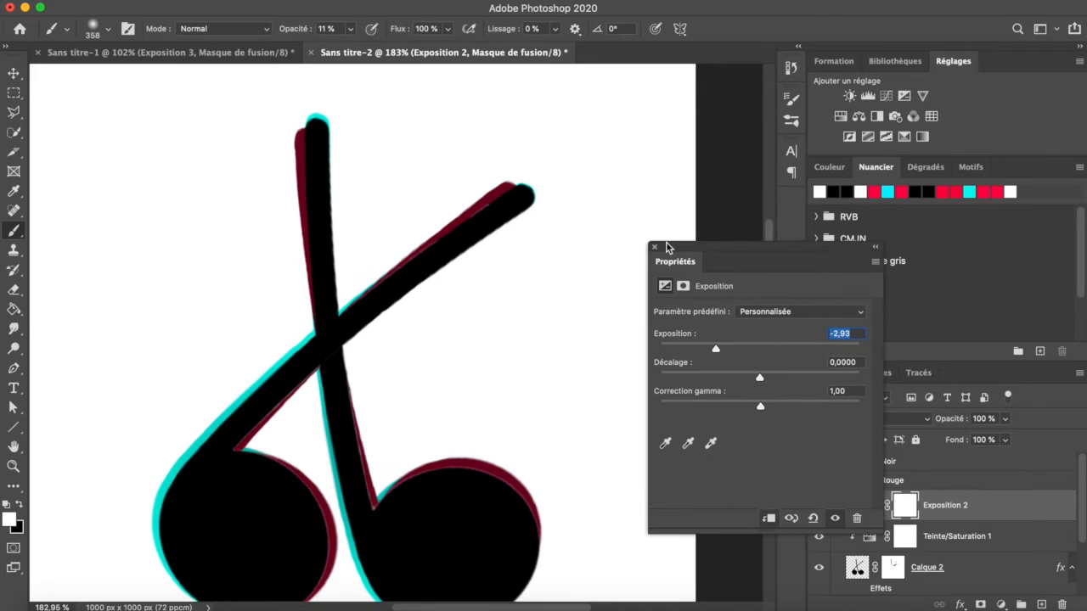
pyautogui.click(654, 247)
pyautogui.hotkey('ctrl', 'i')
# Paint white on the Exposition 2 mask over the red edges near the stem crossing and along the left note head to shade them.
pyautogui.moveTo(475, 241)
pyautogui.mouseDown()
pyautogui.moveTo(454, 134)
pyautogui.moveTo(383, 255)
pyautogui.moveTo(236, 235)
pyautogui.mouseUp()
pyautogui.scroll(-3, 245, 236)
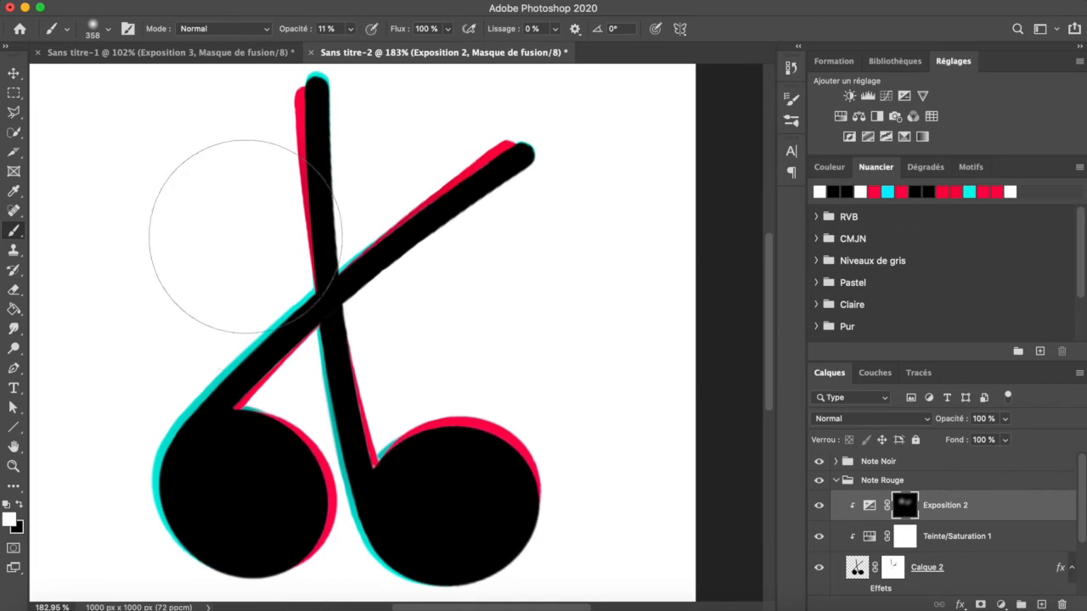
pyautogui.scroll(-3, 190, 243)
pyautogui.hscroll(-3, 230, 250)
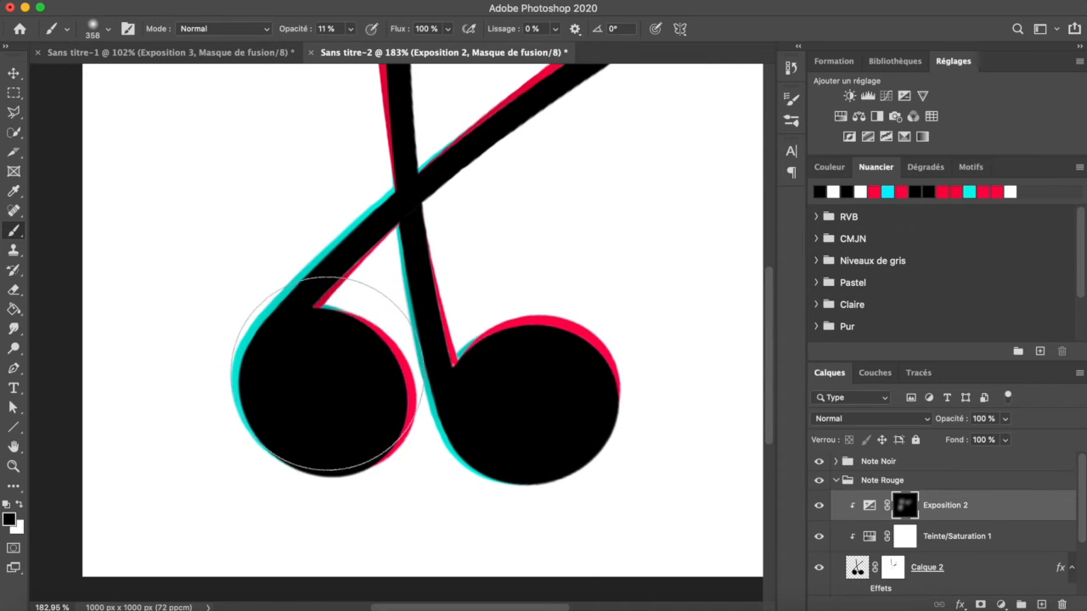
pyautogui.press('x')
pyautogui.press('x')
pyautogui.press('x')
pyautogui.moveTo(420, 375); pyautogui.dragTo(413, 385)
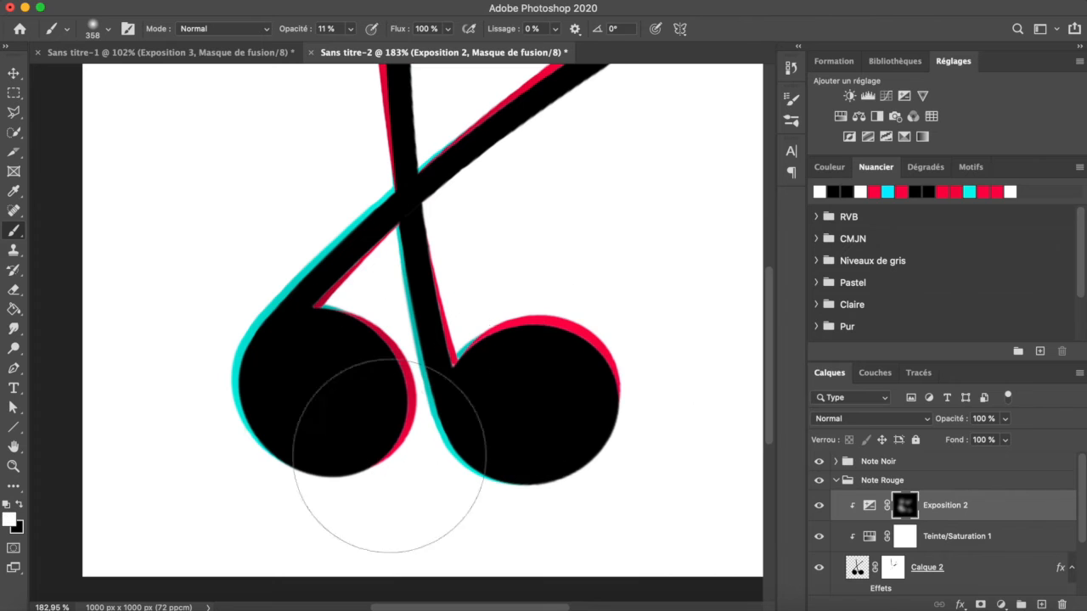
# Refine the Exposition 2 mask with black over the left note head and white over the red edges around the crossing and right note head.
pyautogui.press('x')
pyautogui.moveTo(327, 414); pyautogui.dragTo(343, 403)
pyautogui.scroll(-3, 474, 354)
pyautogui.scroll(3, 474, 354)
pyautogui.scroll(3, 474, 354)
pyautogui.press('x')
pyautogui.moveTo(474, 354)
pyautogui.mouseDown()
pyautogui.moveTo(407, 332)
pyautogui.moveTo(521, 354)
pyautogui.mouseUp()
pyautogui.scroll(-3, 521, 354)
pyautogui.moveTo(374, 388); pyautogui.dragTo(429, 470)
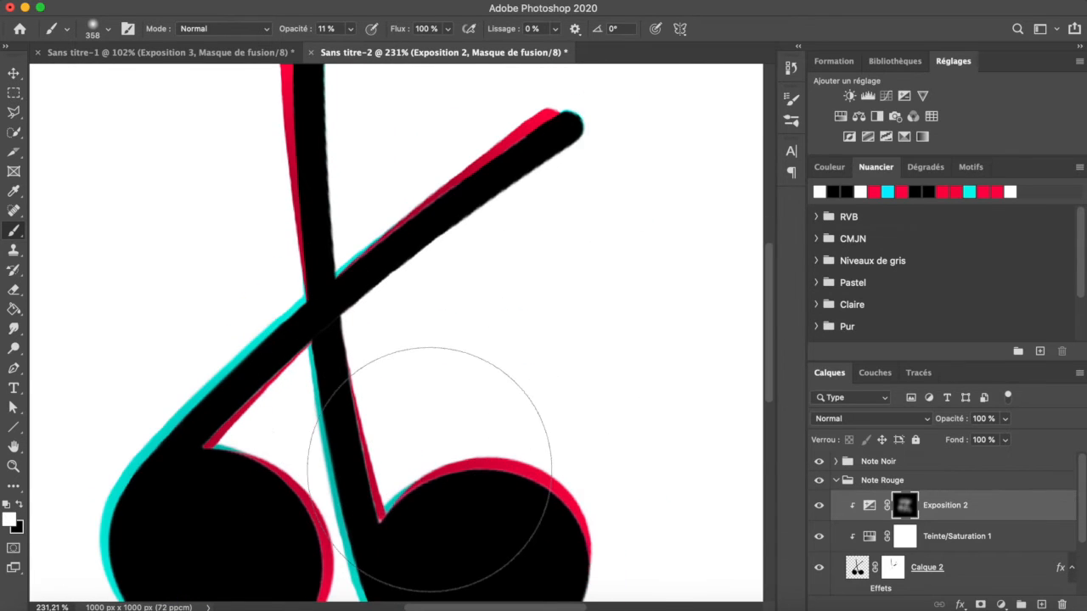
# Return to the Exposition 1 mask in the Note Bleu group and paint more white over the cyan edges around the stems.
pyautogui.scroll(-3, 425, 467)
pyautogui.scroll(-3, 909, 544)
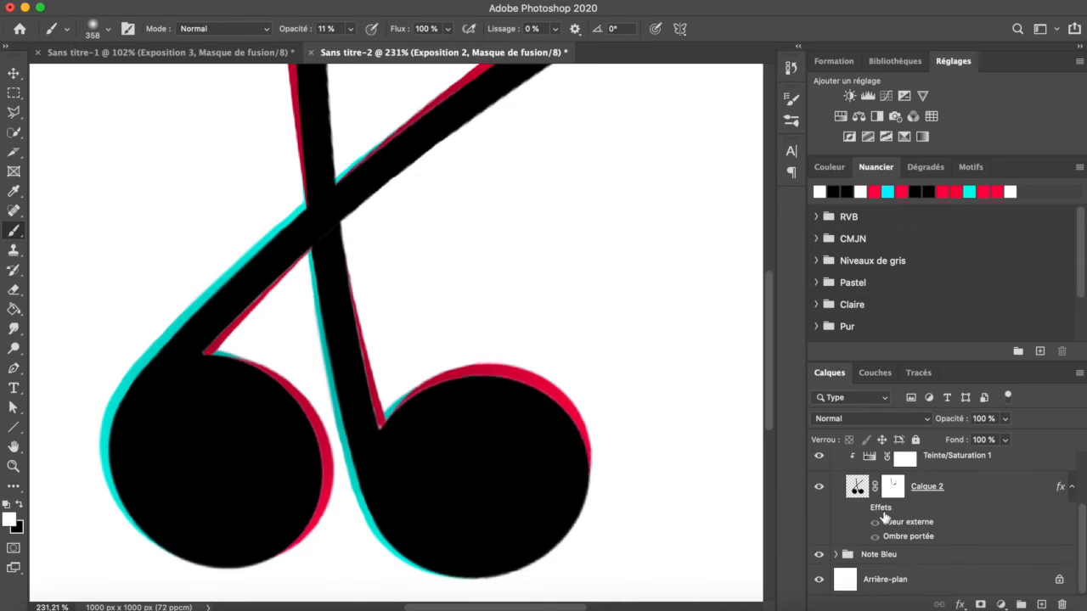
pyautogui.click(836, 554)
pyautogui.scroll(-3, 857, 548)
pyautogui.click(905, 501)
pyautogui.moveTo(407, 498); pyautogui.dragTo(286, 317)
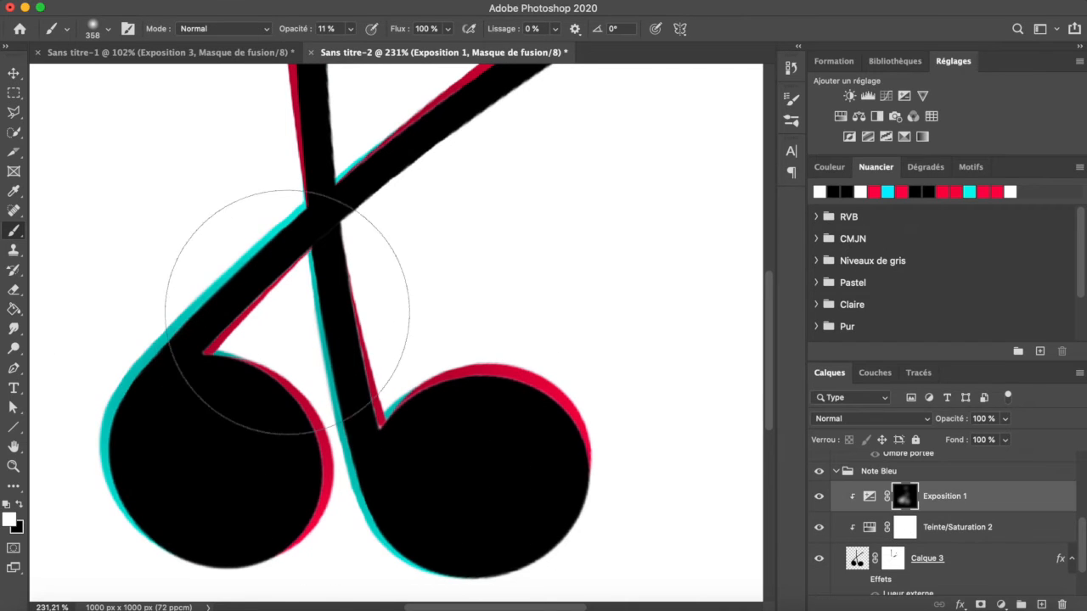
pyautogui.scroll(5, 306, 310)
# Turn on the layer effects of Calque 1 and review its Lueur externe and Ombre portée settings.
pyautogui.scroll(-3, 437, 436)
pyautogui.scroll(-3, 461, 412)
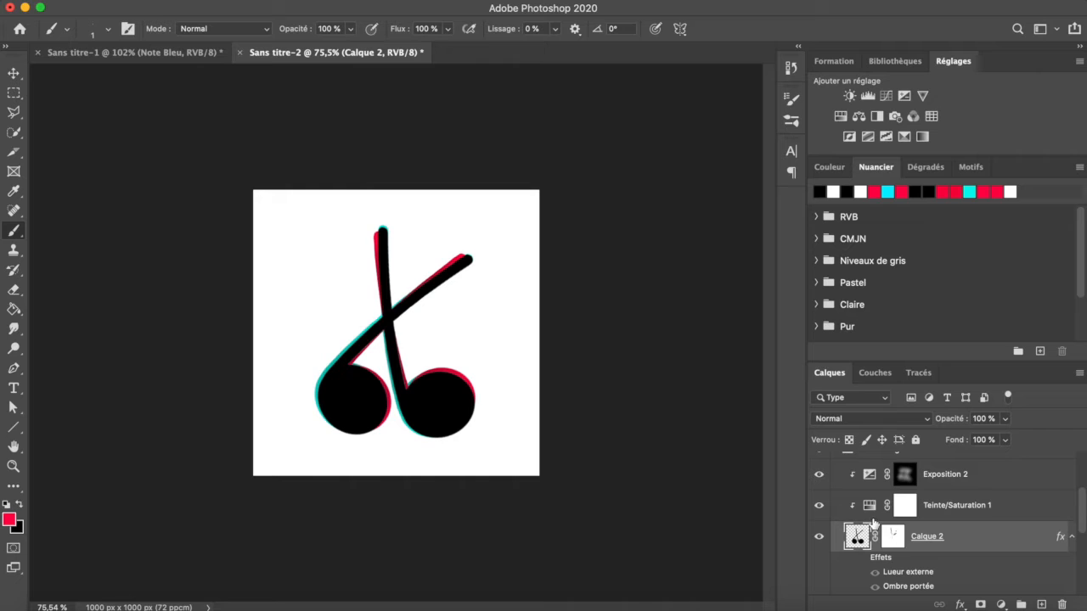
pyautogui.scroll(3, 874, 524)
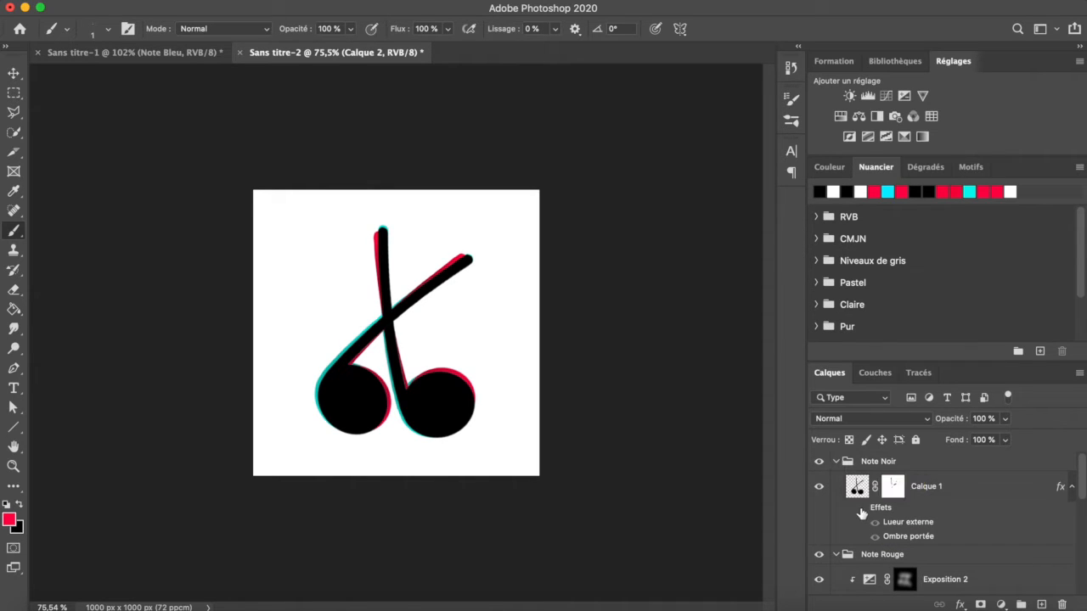
pyautogui.click(862, 509)
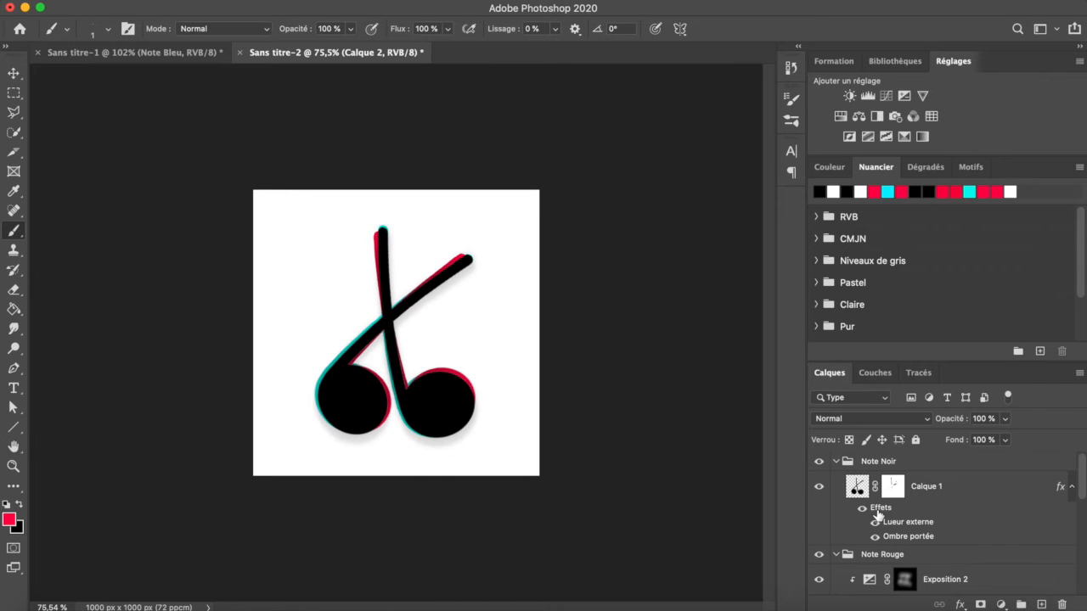
pyautogui.doubleClick(878, 512)
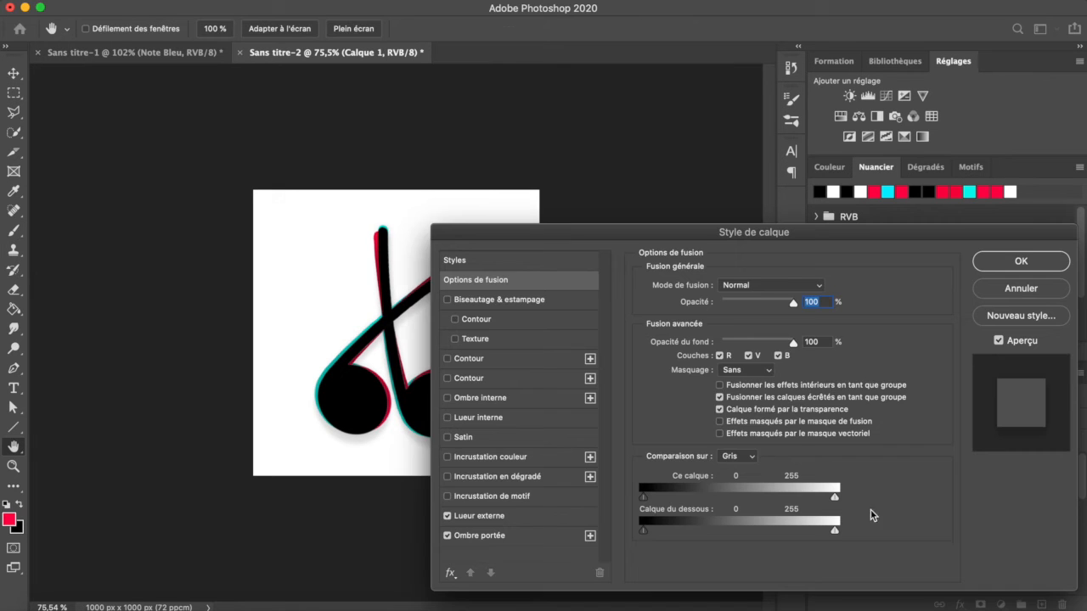
pyautogui.click(476, 516)
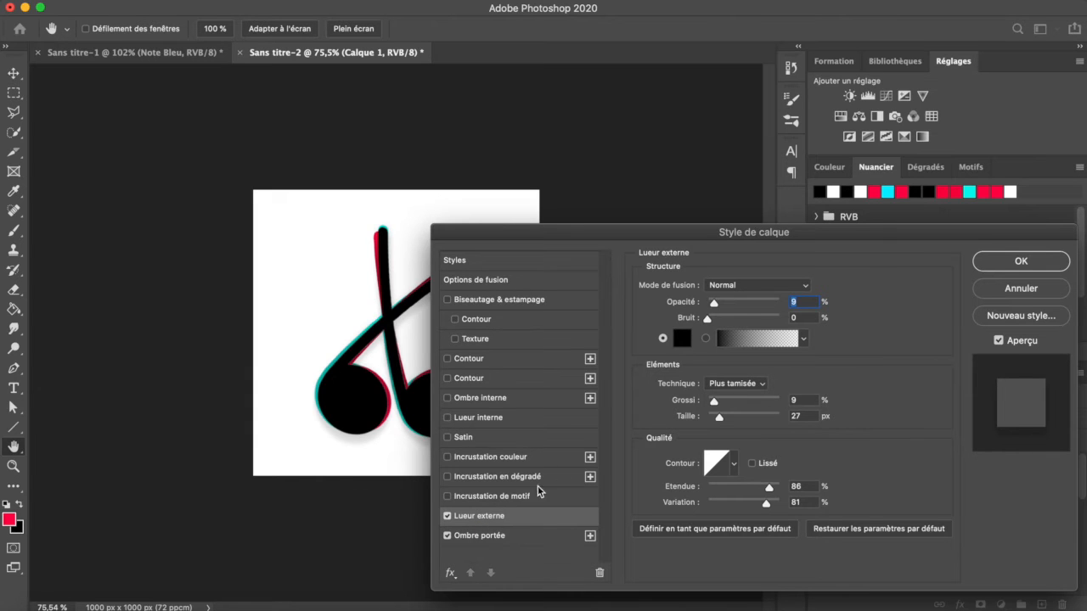
pyautogui.click(492, 536)
pyautogui.click(1021, 261)
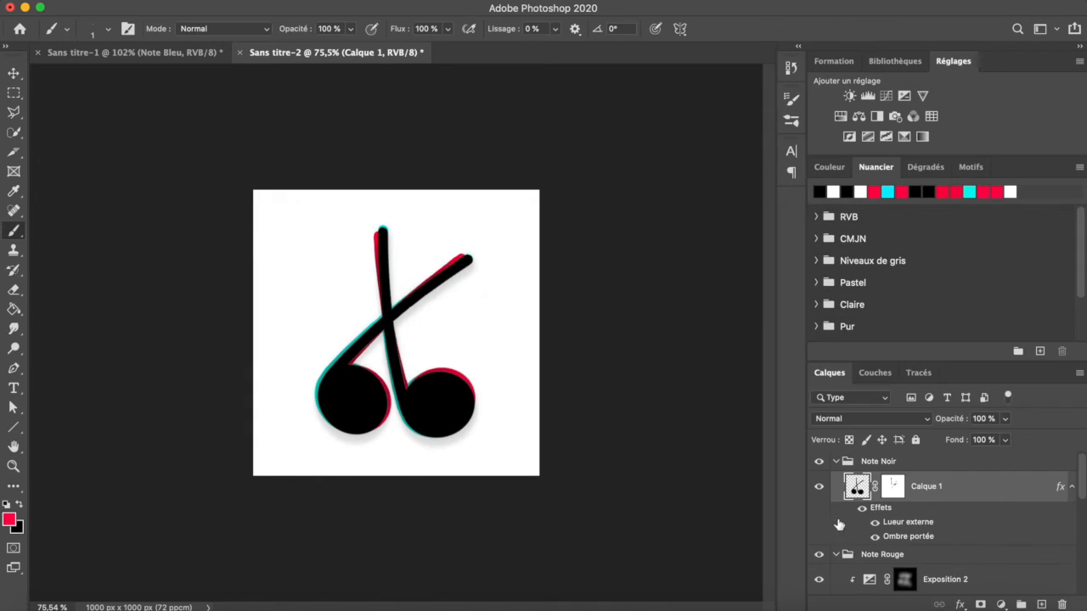
# Turn on Calque 2's effects and set its Lueur externe colour to the teal sampled from the logo's cyan edge.
pyautogui.scroll(-5, 888, 503)
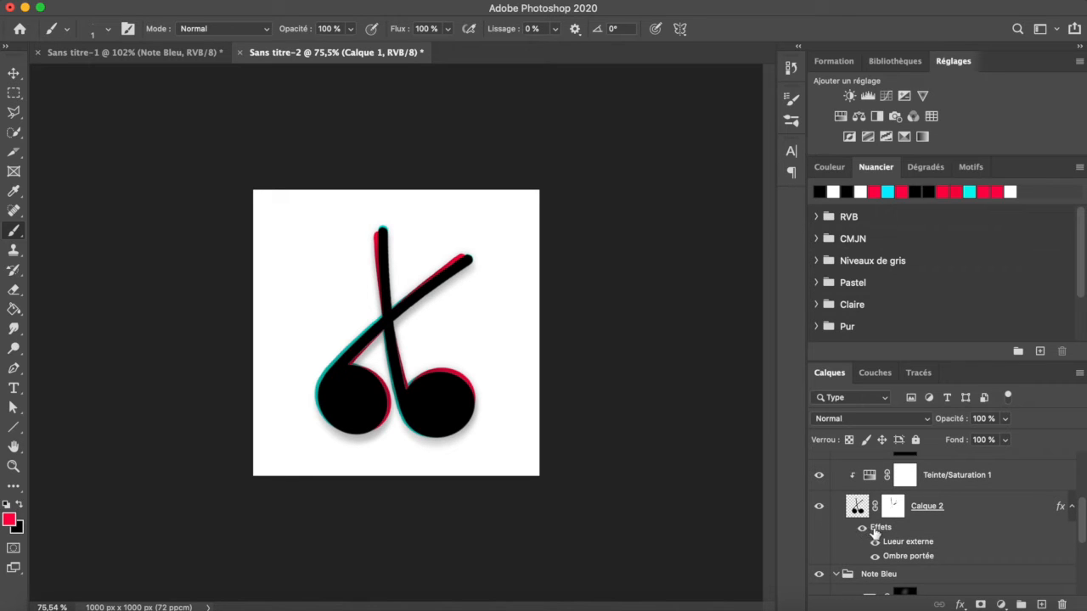
pyautogui.doubleClick(881, 530)
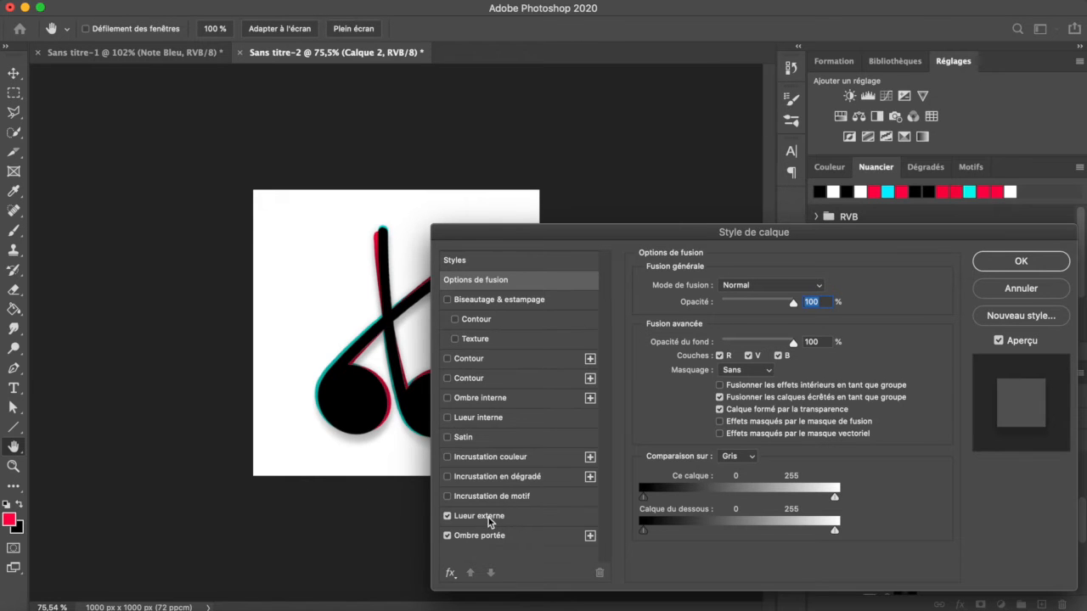
pyautogui.click(488, 516)
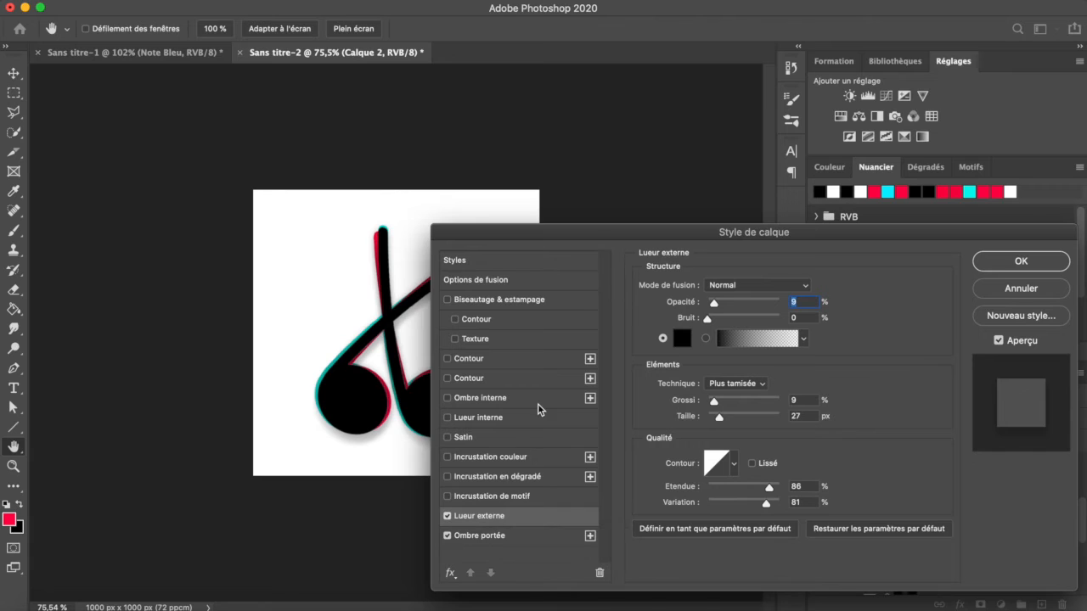
pyautogui.click(684, 340)
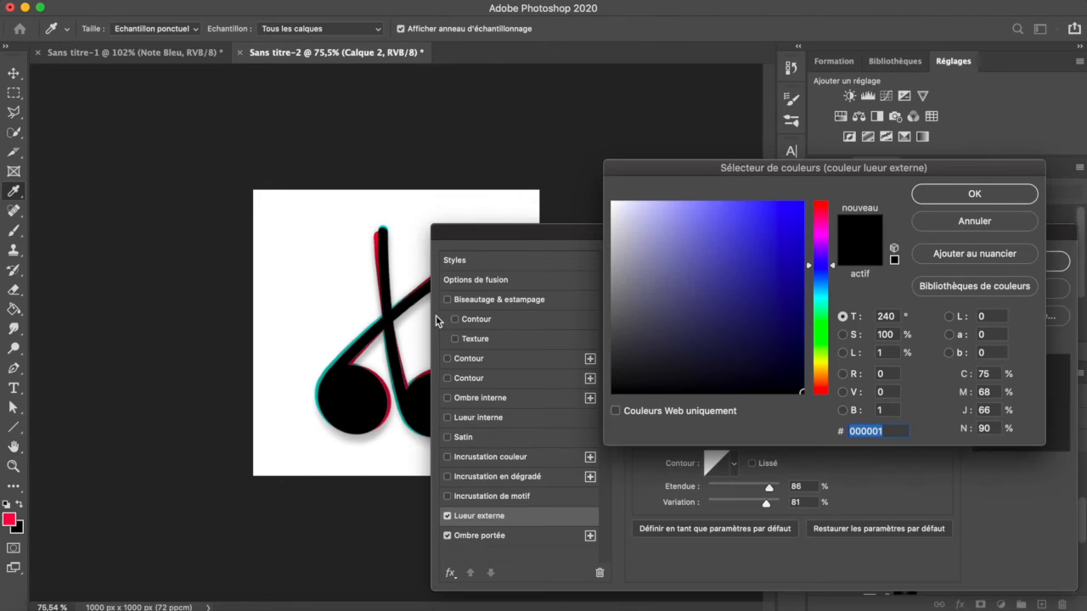
pyautogui.click(378, 320)
pyautogui.click(943, 201)
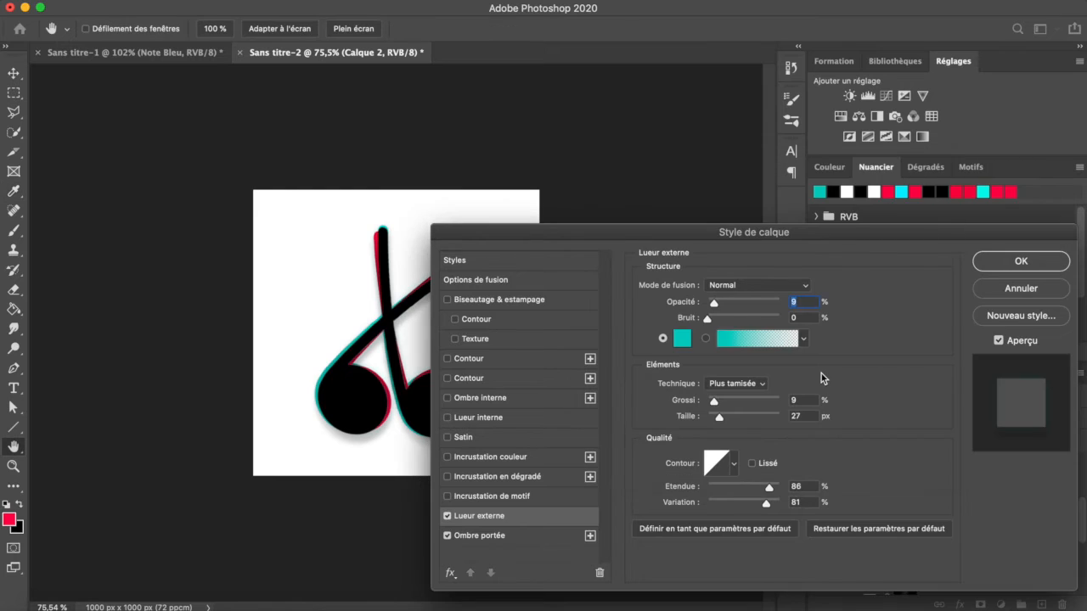
# Strengthen Calque 2's outer glow by raising its opacity and setting its size to 54 px.
pyautogui.moveTo(735, 306); pyautogui.dragTo(762, 306)
pyautogui.moveTo(732, 416); pyautogui.dragTo(723, 418)
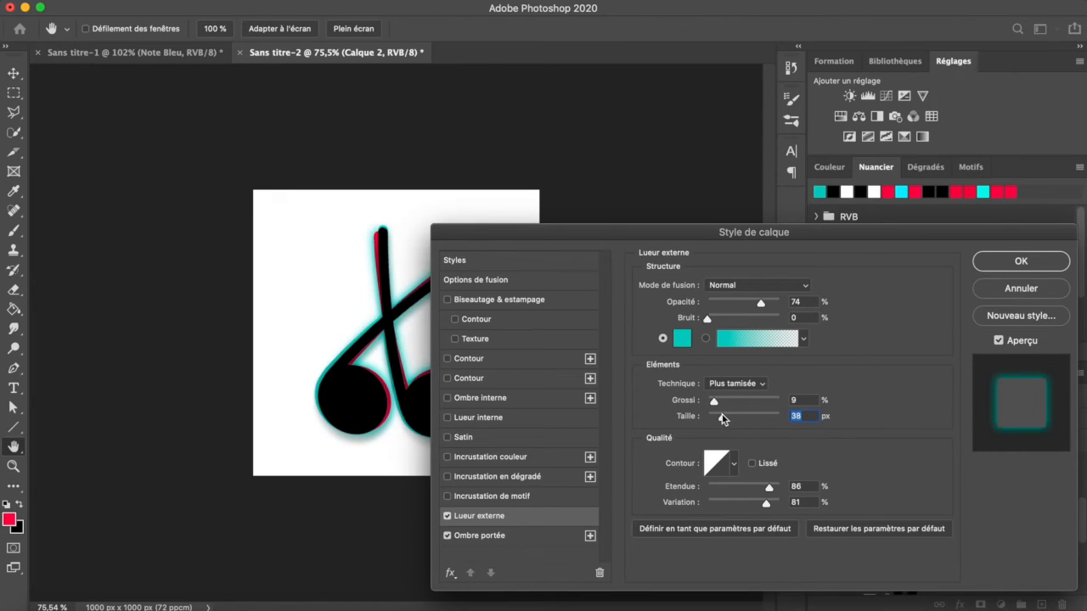
pyautogui.moveTo(761, 303); pyautogui.dragTo(747, 304)
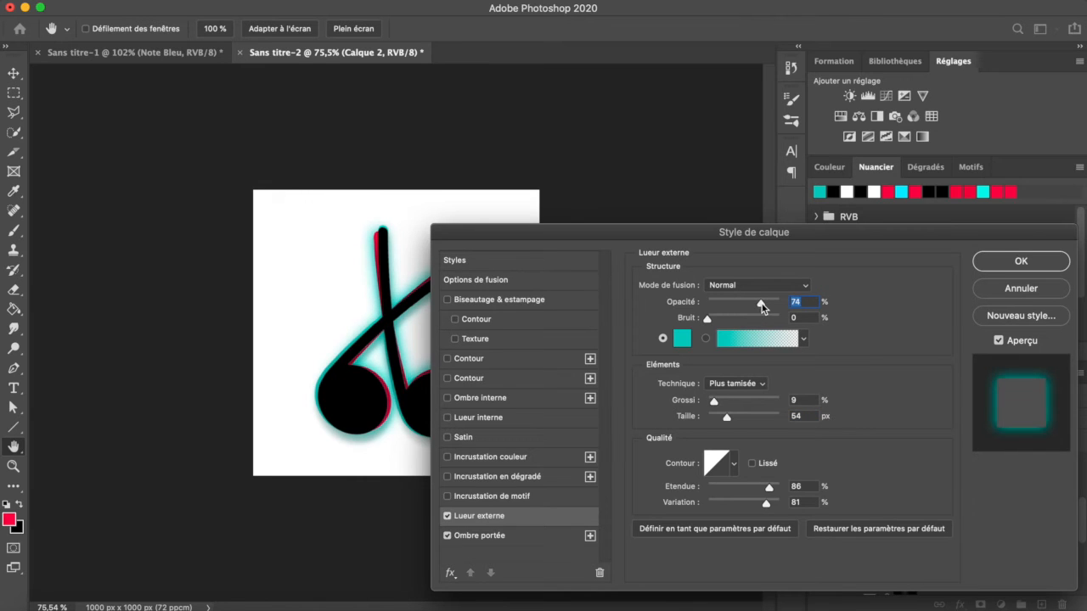
# Give Calque 2's Ombre portée the teal colour 0db9b0, 27 % opacity and a 16 px size, and apply the style.
pyautogui.click(496, 537)
pyautogui.click(822, 288)
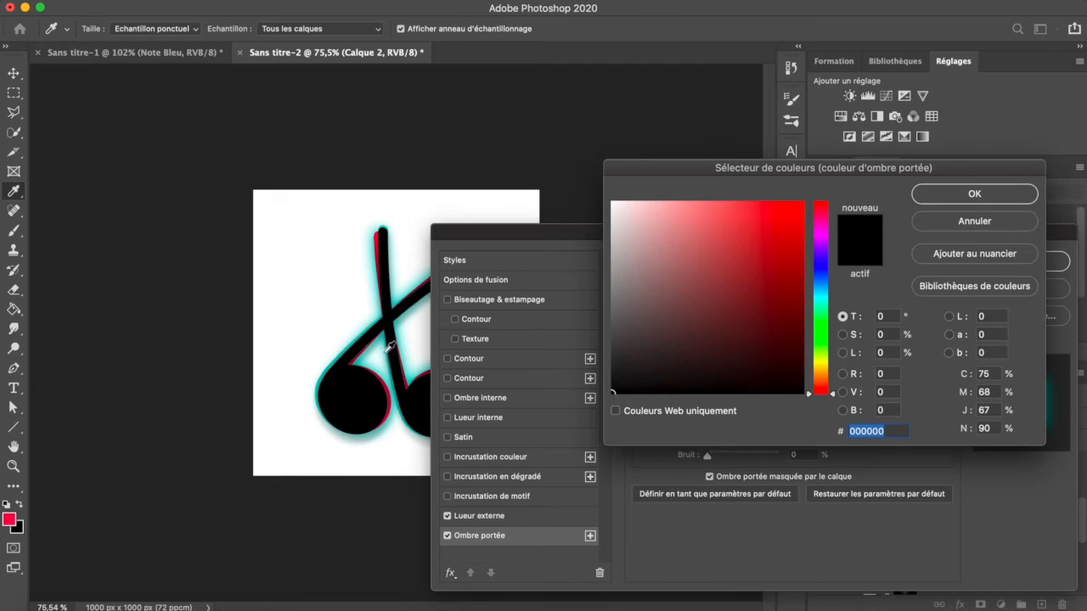
pyautogui.click(359, 341)
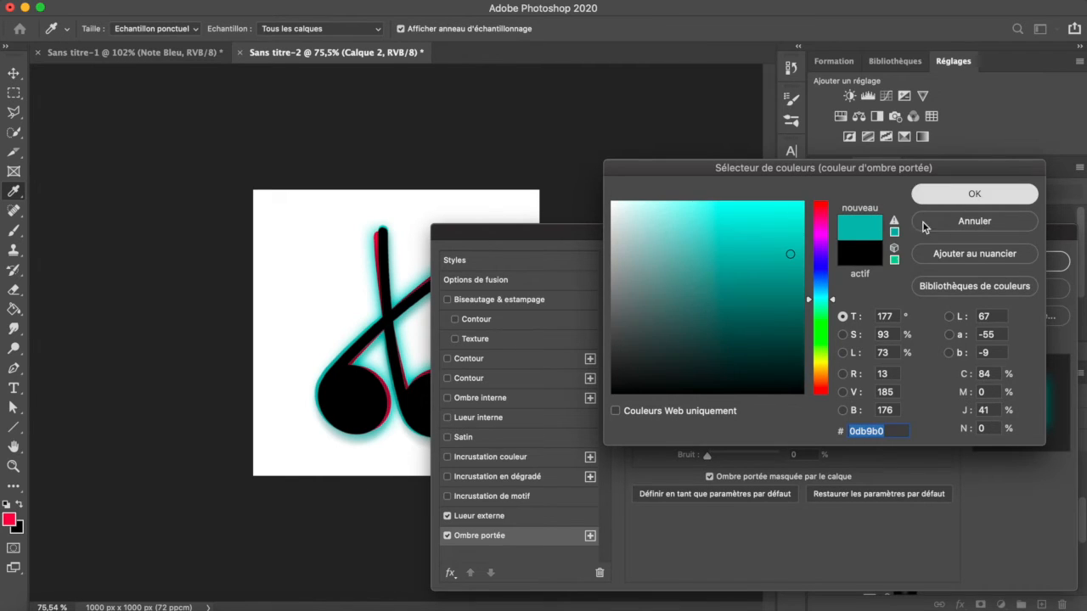
pyautogui.click(968, 193)
pyautogui.moveTo(714, 307); pyautogui.dragTo(737, 307)
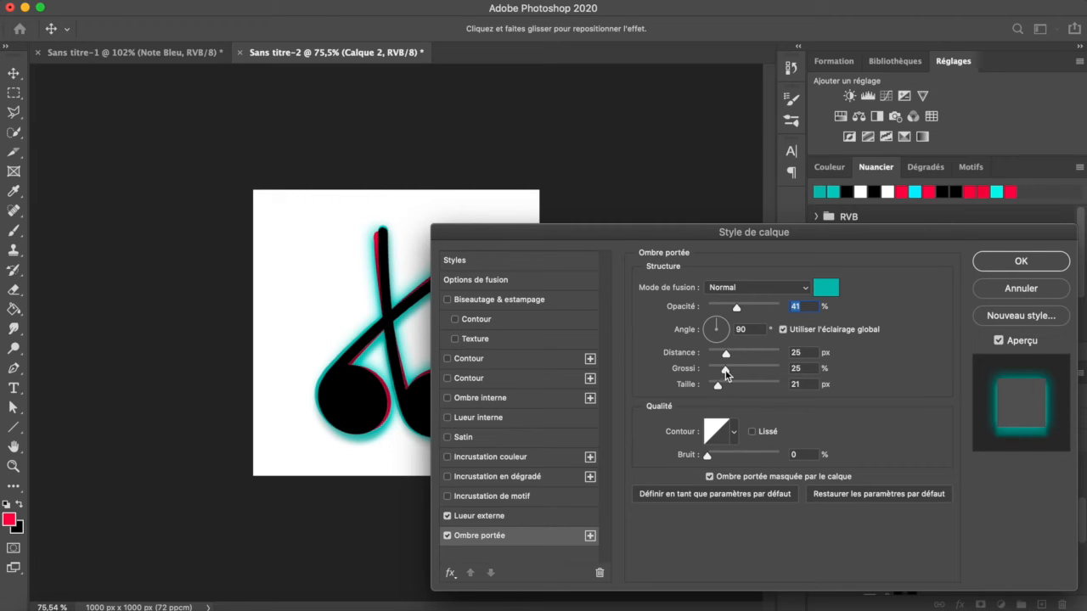
pyautogui.moveTo(720, 384); pyautogui.dragTo(718, 388)
pyautogui.moveTo(732, 311); pyautogui.dragTo(727, 311)
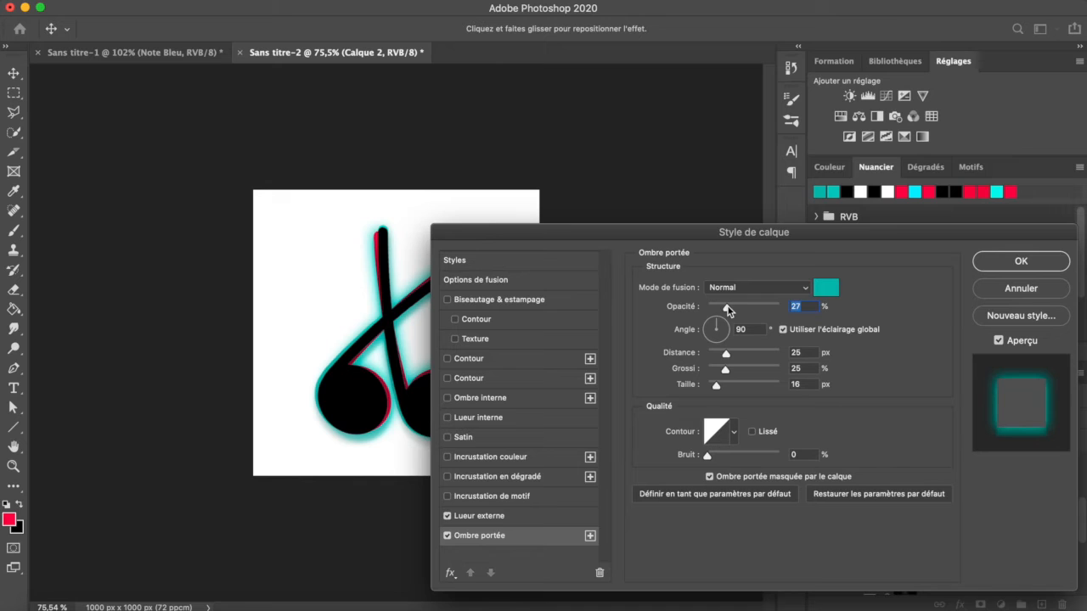
pyautogui.click(1021, 263)
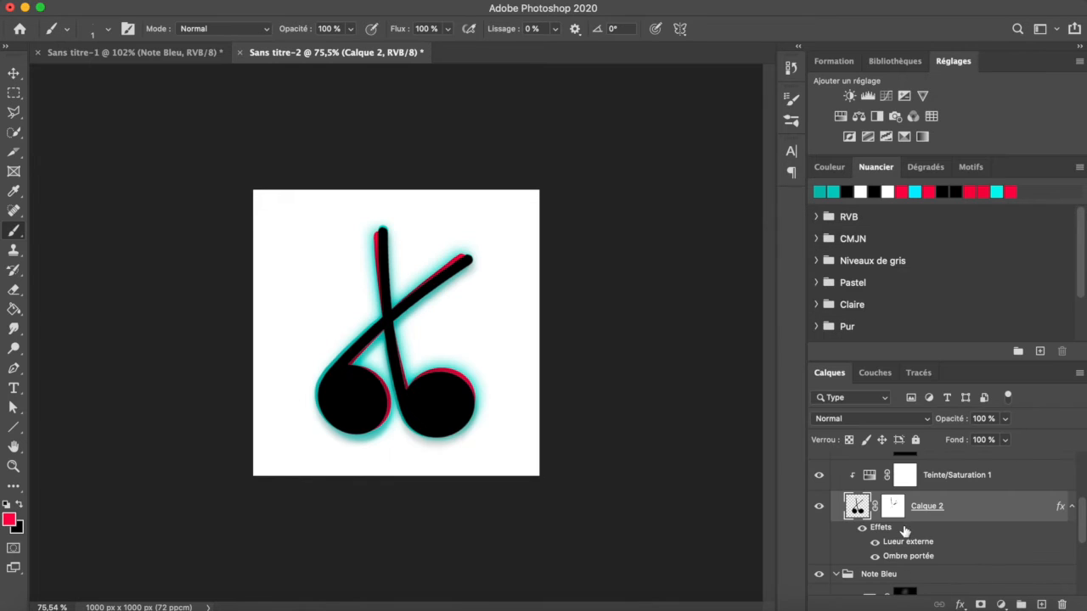
# Turn on Calque 3's effects and set its Lueur externe colour to the red sampled from the logo's red edge.
pyautogui.scroll(-5, 902, 541)
pyautogui.click(862, 528)
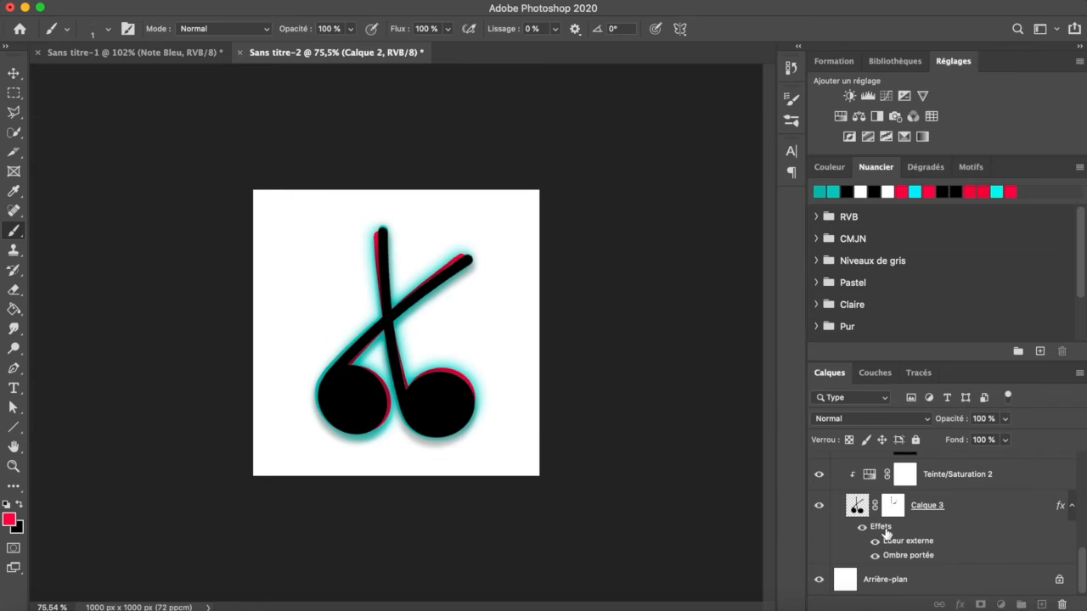
pyautogui.doubleClick(888, 534)
pyautogui.click(507, 519)
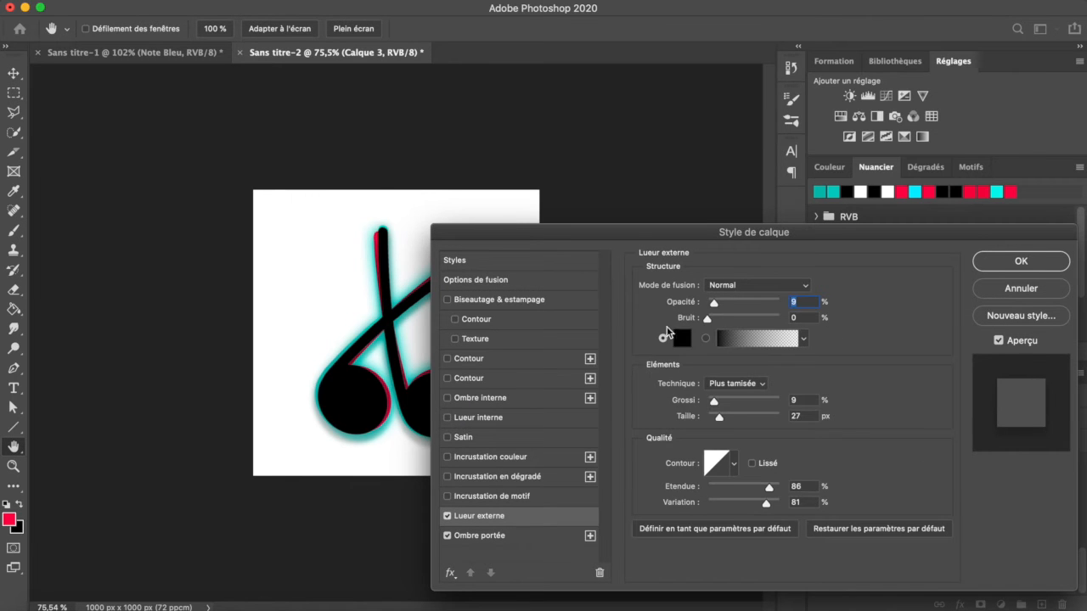
pyautogui.click(677, 331)
pyautogui.click(379, 247)
pyautogui.press('Return')
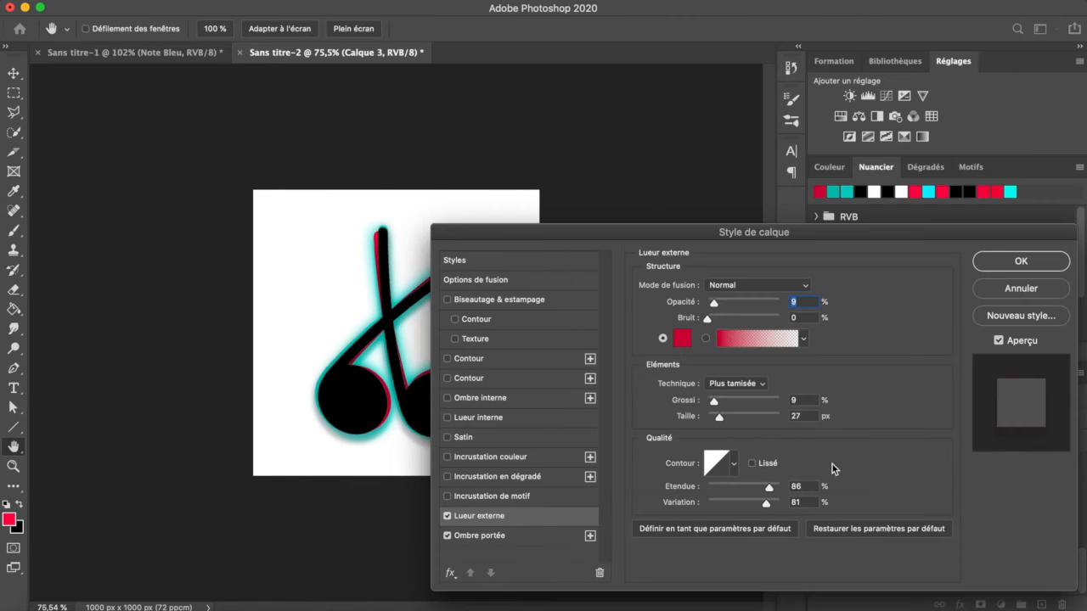
# Set Calque 3's outer glow to 89 % opacity and a size of 87 px.
pyautogui.moveTo(731, 302); pyautogui.dragTo(735, 303)
pyautogui.moveTo(720, 417); pyautogui.dragTo(745, 422)
pyautogui.moveTo(737, 304); pyautogui.dragTo(769, 304)
pyautogui.moveTo(745, 418); pyautogui.dragTo(737, 417)
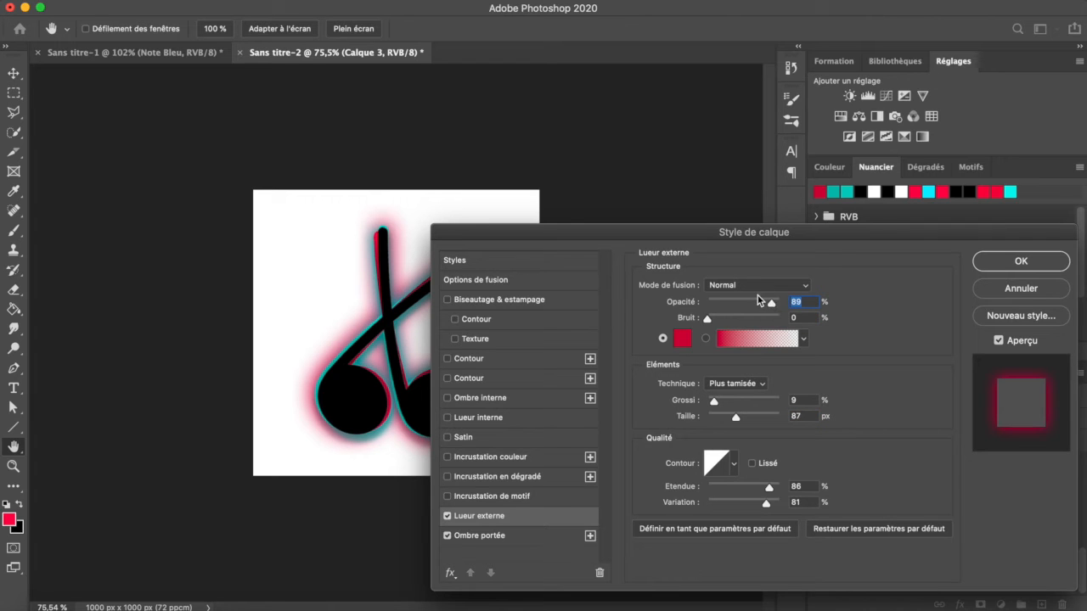
# Change Calque 3's Ombre portée colour to a bright red sampled from the logo's red edge.
pyautogui.click(510, 535)
pyautogui.click(825, 289)
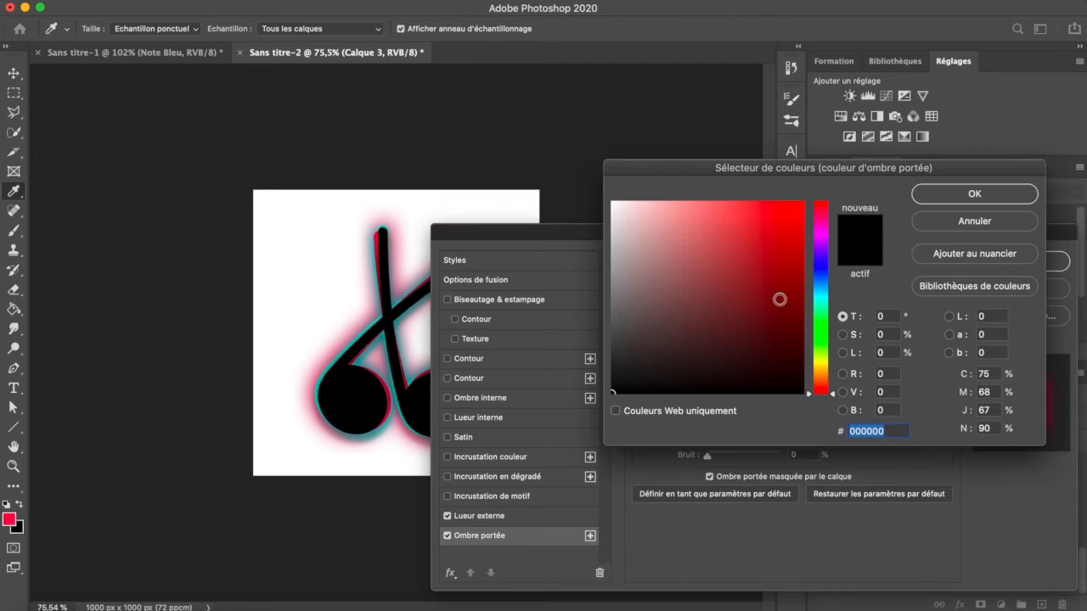
pyautogui.click(395, 403)
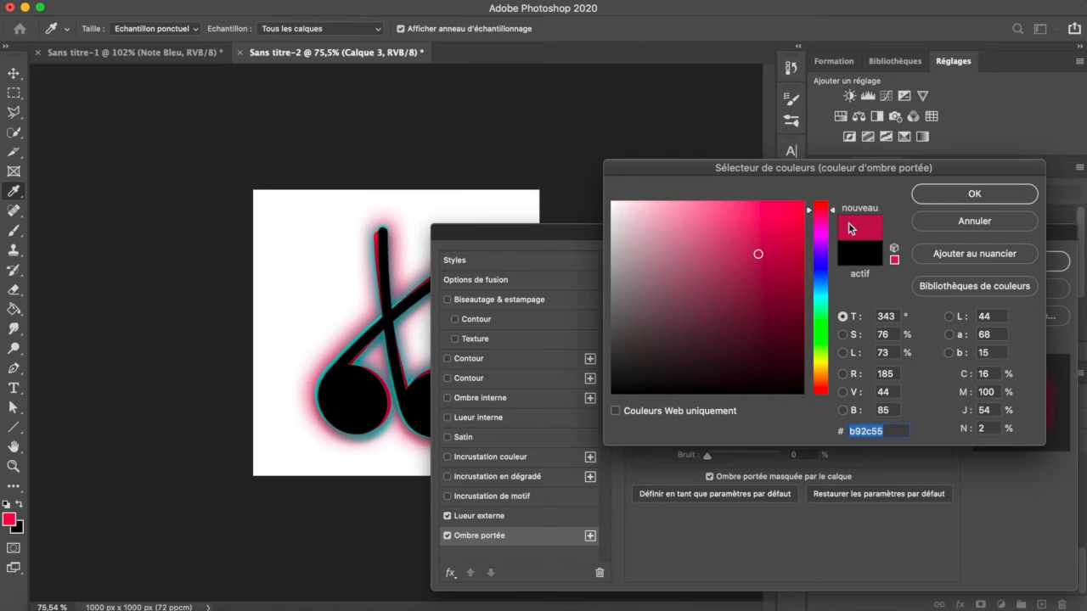
pyautogui.click(974, 194)
# Set Calque 3's drop shadow to 32 % opacity and a size of 131 px, and apply the style.
pyautogui.moveTo(749, 307); pyautogui.dragTo(759, 308)
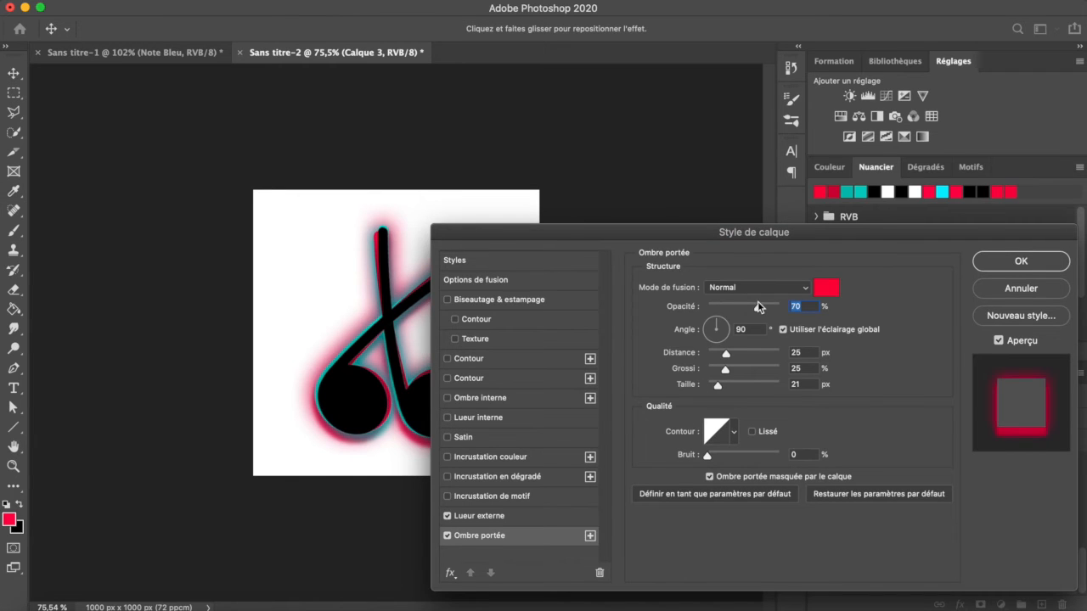
pyautogui.moveTo(739, 395); pyautogui.dragTo(718, 386)
pyautogui.click(744, 309)
pyautogui.moveTo(751, 309); pyautogui.dragTo(773, 312)
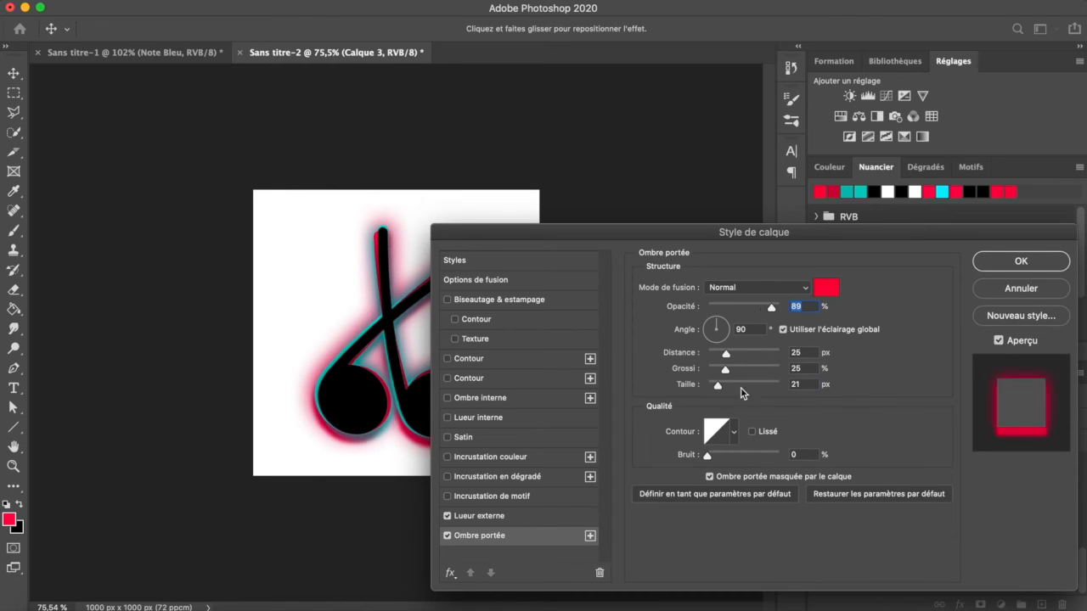
pyautogui.moveTo(735, 389); pyautogui.dragTo(747, 387)
pyautogui.moveTo(771, 310); pyautogui.dragTo(733, 306)
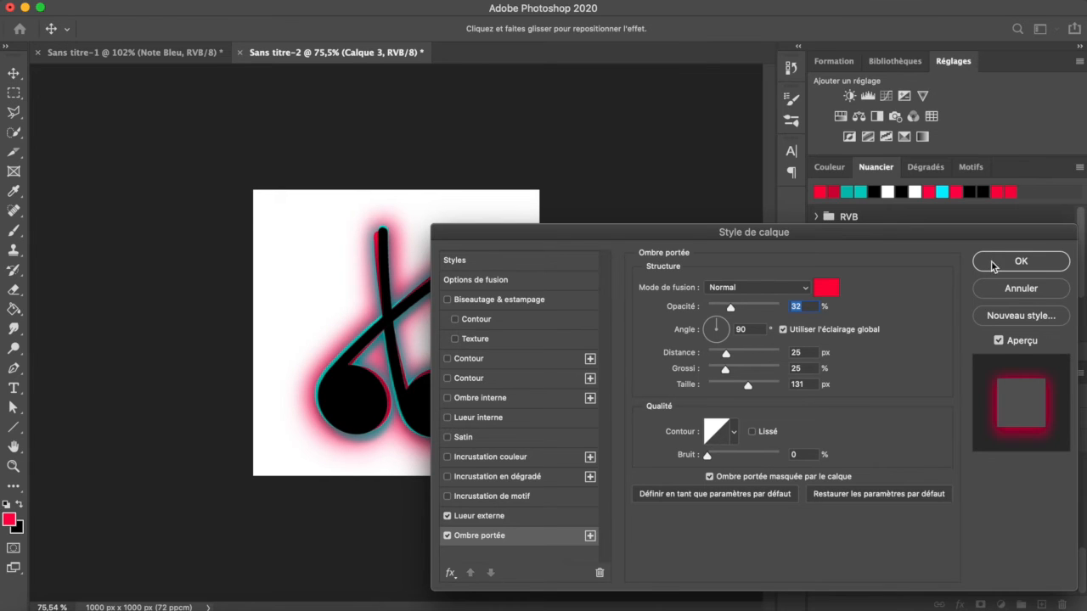
pyautogui.click(1019, 262)
pyautogui.scroll(3, 553, 371)
pyautogui.scroll(-3, 553, 372)
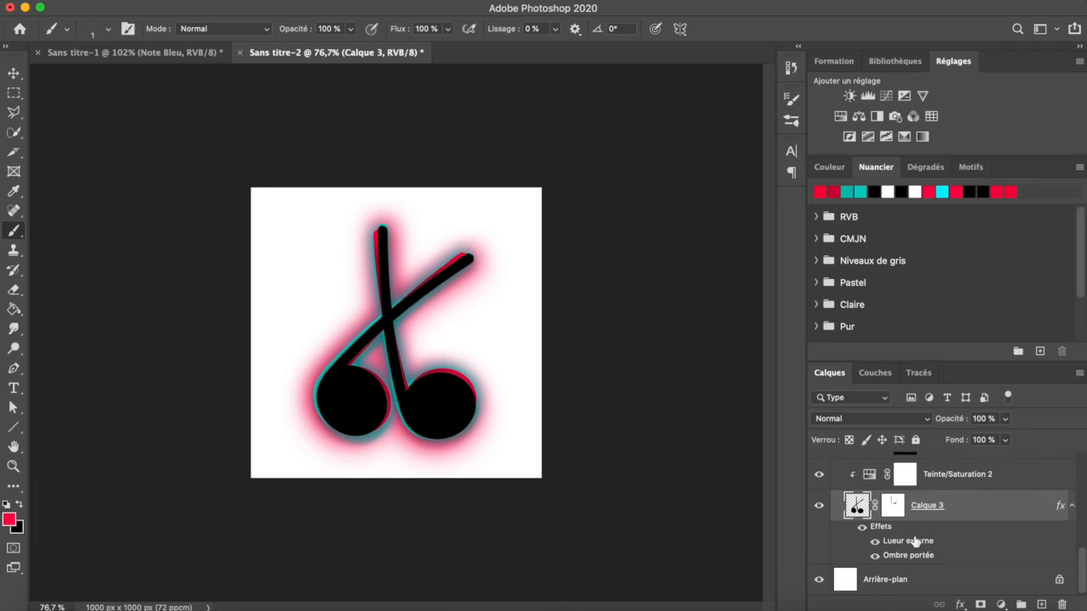
# Collapse the Note Bleu, Note Rouge and Note Noir layer groups.
pyautogui.scroll(3, 914, 542)
pyautogui.click(838, 530)
pyautogui.scroll(3, 858, 535)
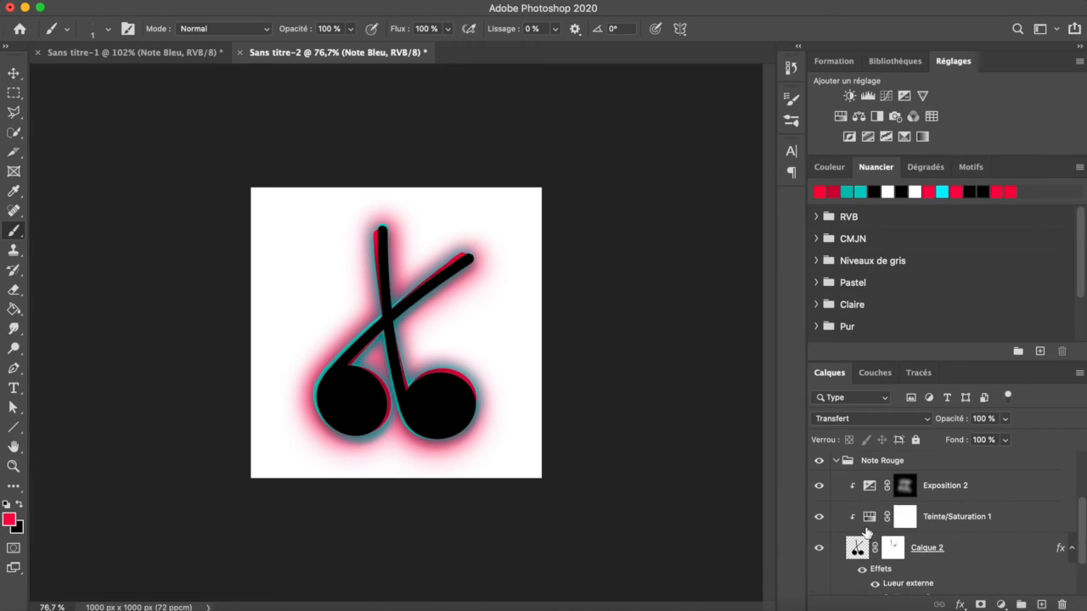
pyautogui.click(836, 490)
pyautogui.scroll(1, 879, 513)
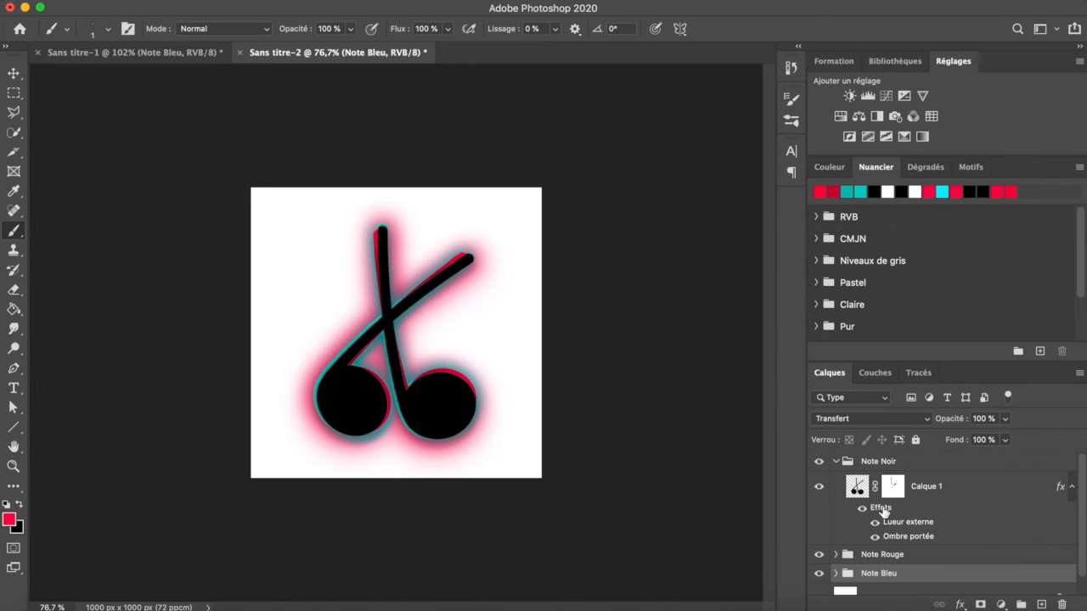
pyautogui.click(836, 461)
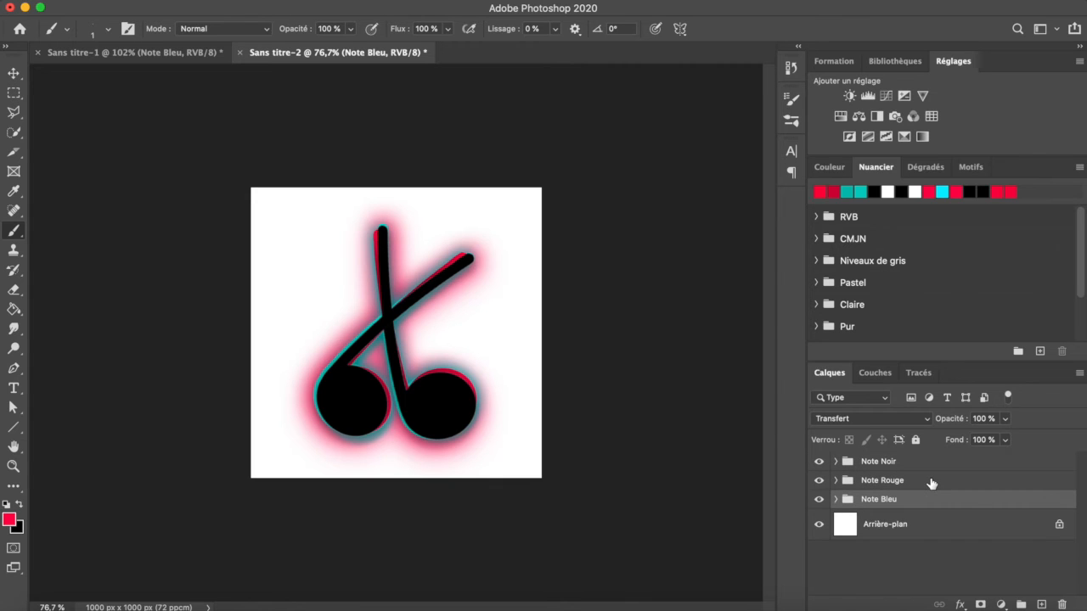
# Add a solid-colour fill layer in red #ff0952 directly above the Arrière-plan layer.
pyautogui.click(955, 524)
pyautogui.click(999, 604)
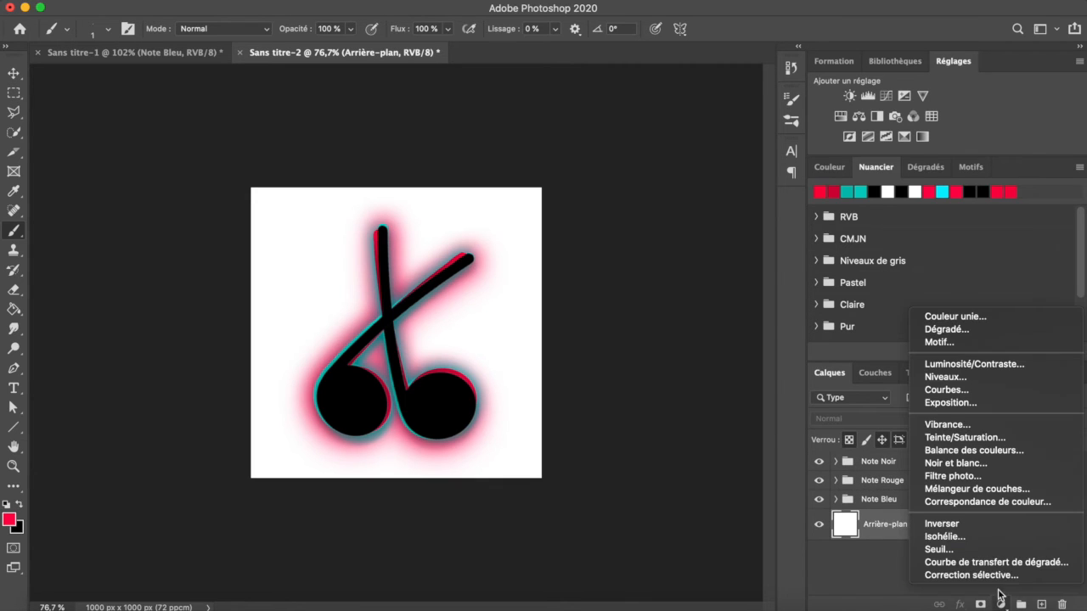
pyautogui.press('Escape')
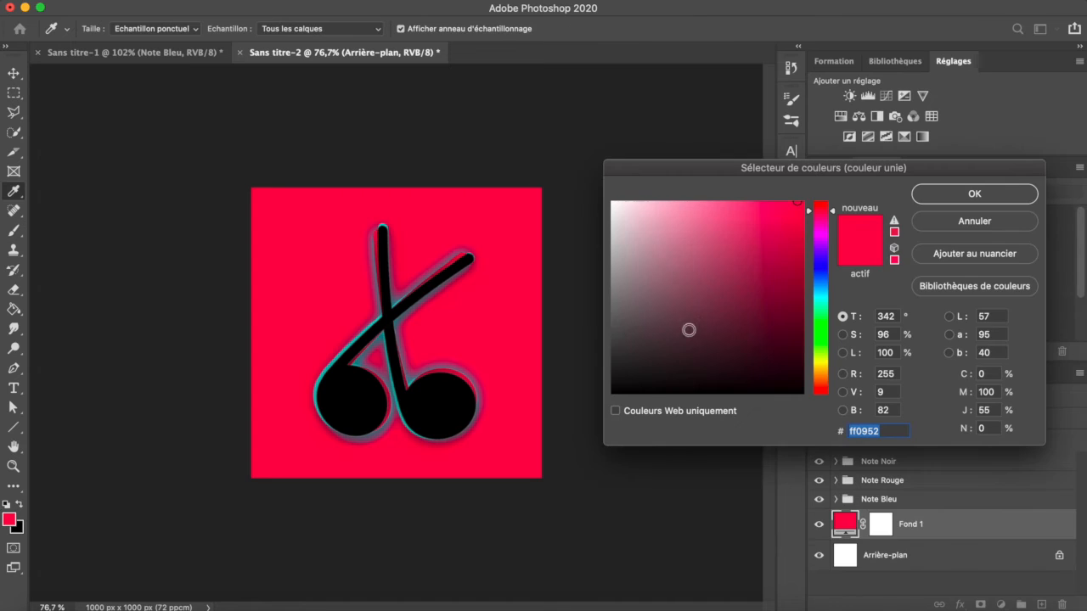
pyautogui.click(968, 195)
# Invert the layer mask of Fond 1 so the red fill is hidden.
pyautogui.press('b')
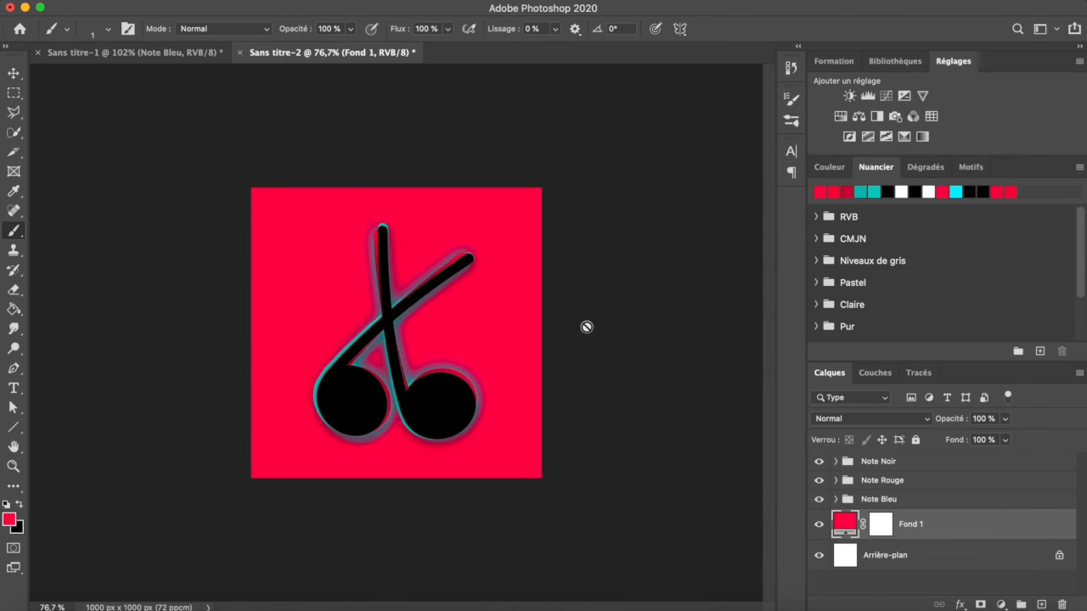
pyautogui.click(887, 533)
pyautogui.press('super+i')
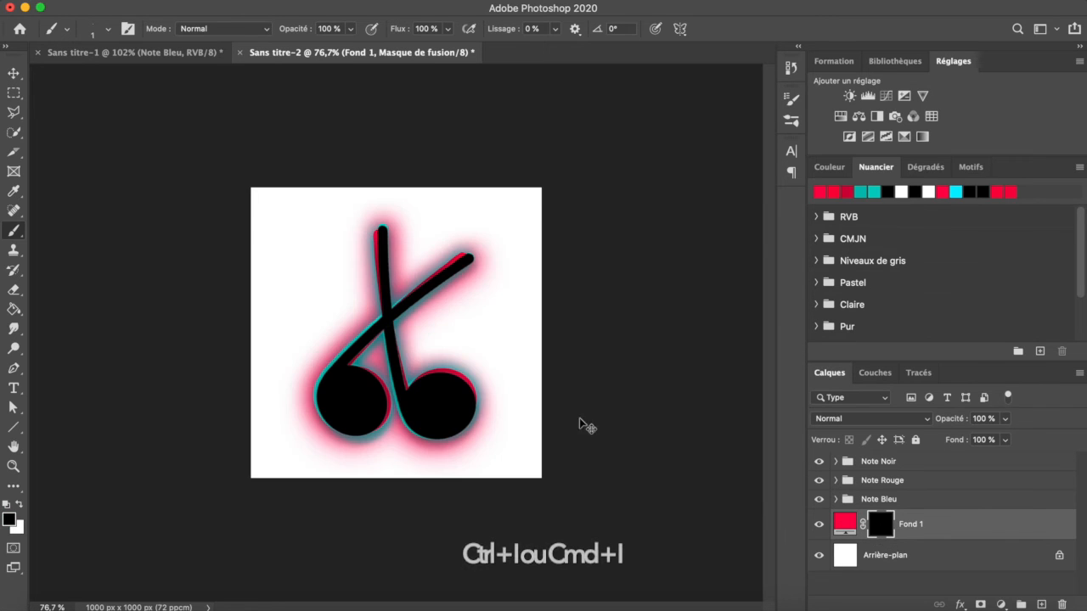
# Paint white along the lower edge of Fond 1's mask with a 1610 px Arrondi flou brush at 24 % opacity.
pyautogui.click(100, 34)
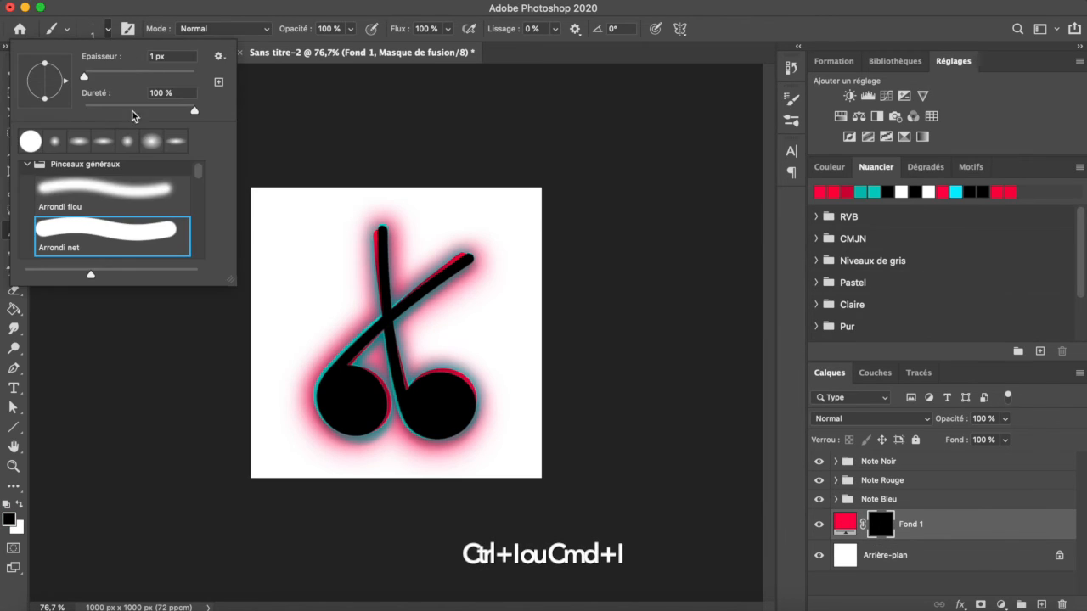
pyautogui.click(116, 189)
pyautogui.click(127, 74)
pyautogui.click(186, 73)
pyautogui.moveTo(305, 30); pyautogui.dragTo(249, 39)
pyautogui.press('x')
pyautogui.moveTo(260, 498)
pyautogui.mouseDown()
pyautogui.moveTo(488, 503)
pyautogui.moveTo(302, 499)
pyautogui.mouseUp()
# Add a solid-colour fill layer above Fond 1, using the teal sampled from the logo's edge.
pyautogui.click(1000, 604)
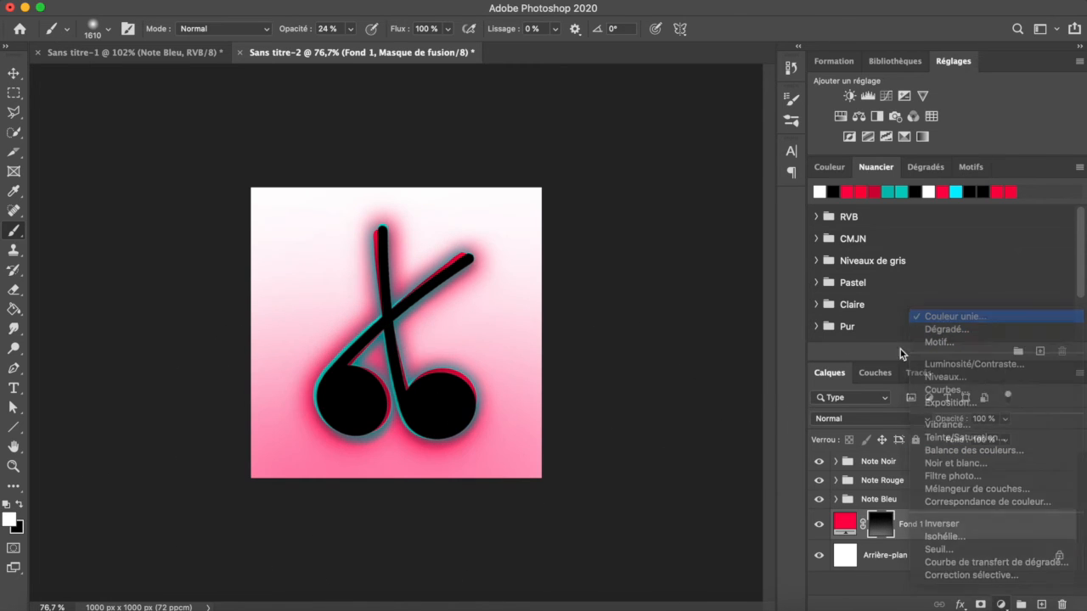
pyautogui.click(951, 315)
pyautogui.click(366, 340)
pyautogui.click(956, 194)
# Invert Fond 2's mask and paint white from the canvas's upper edge downwards to reveal a soft teal gradient.
pyautogui.press('super+i')
pyautogui.moveTo(284, 114)
pyautogui.mouseDown()
pyautogui.moveTo(221, 201)
pyautogui.moveTo(460, 437)
pyautogui.mouseUp()
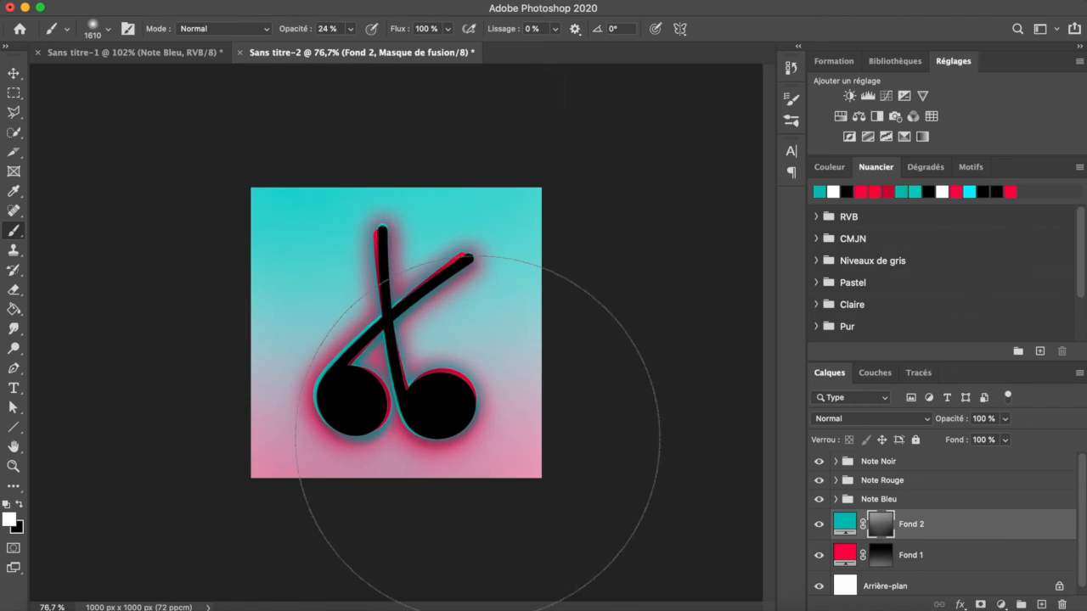
# Stamp all visible layers into a new layer above Note Noir and open it in the Camera Raw filter.
pyautogui.scroll(3, 594, 312)
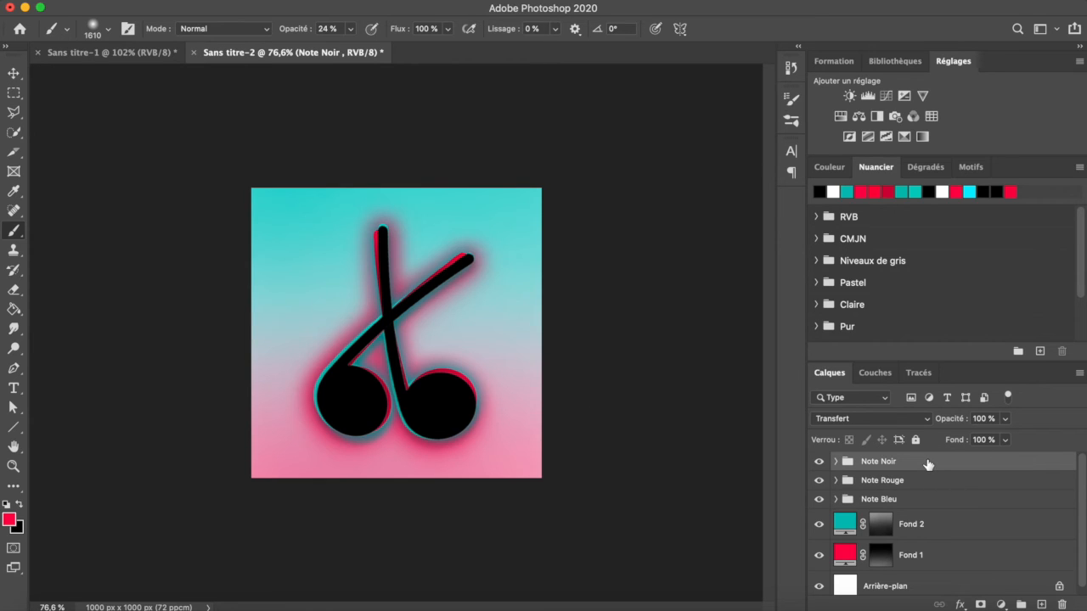
pyautogui.press('shift+alt+super+e')
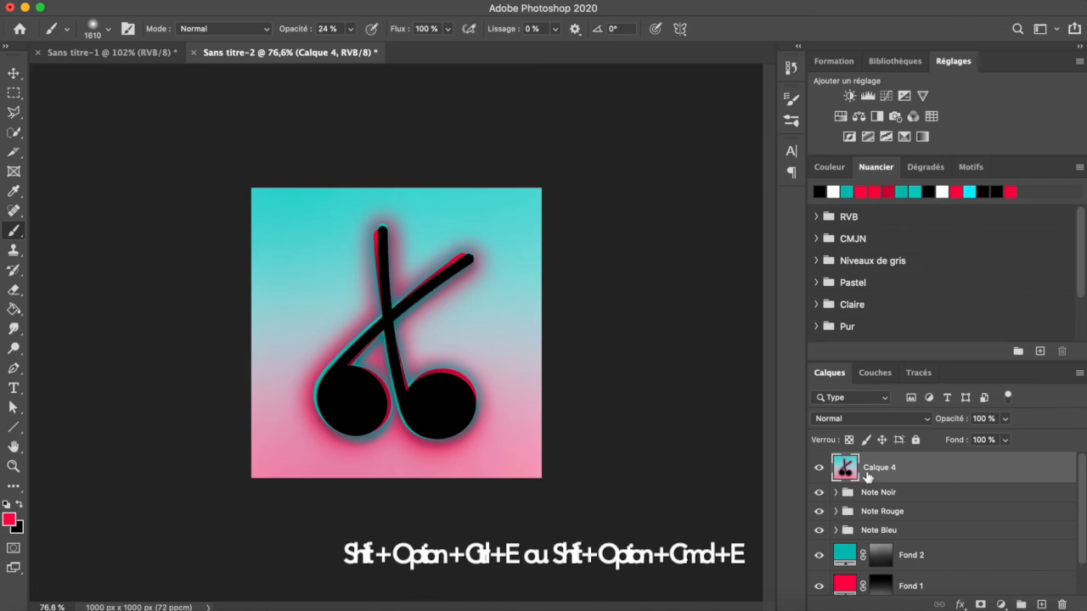
pyautogui.click(408, 1)
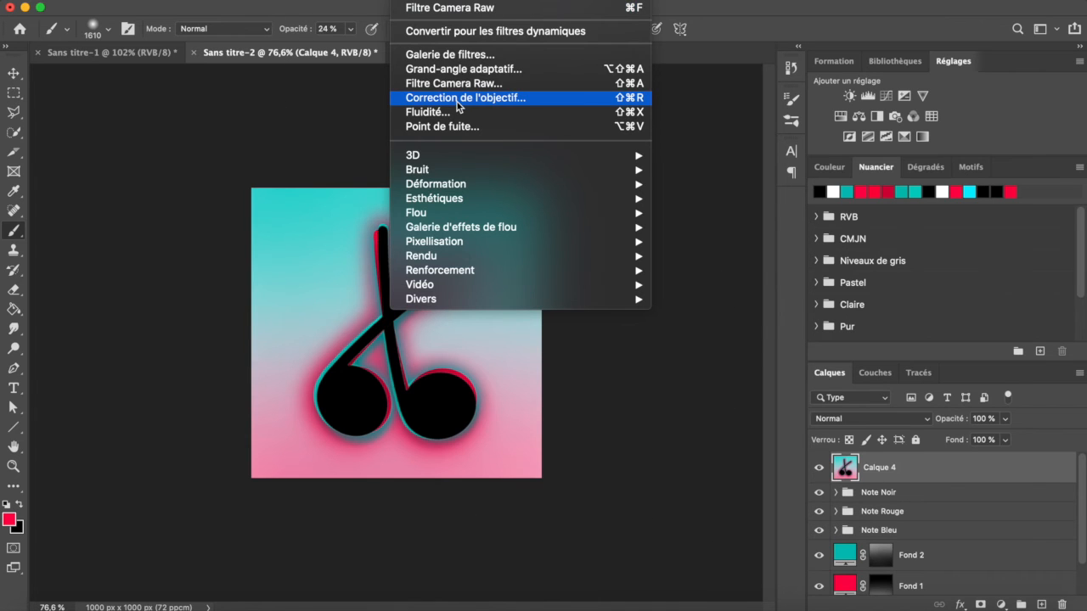
pyautogui.click(511, 84)
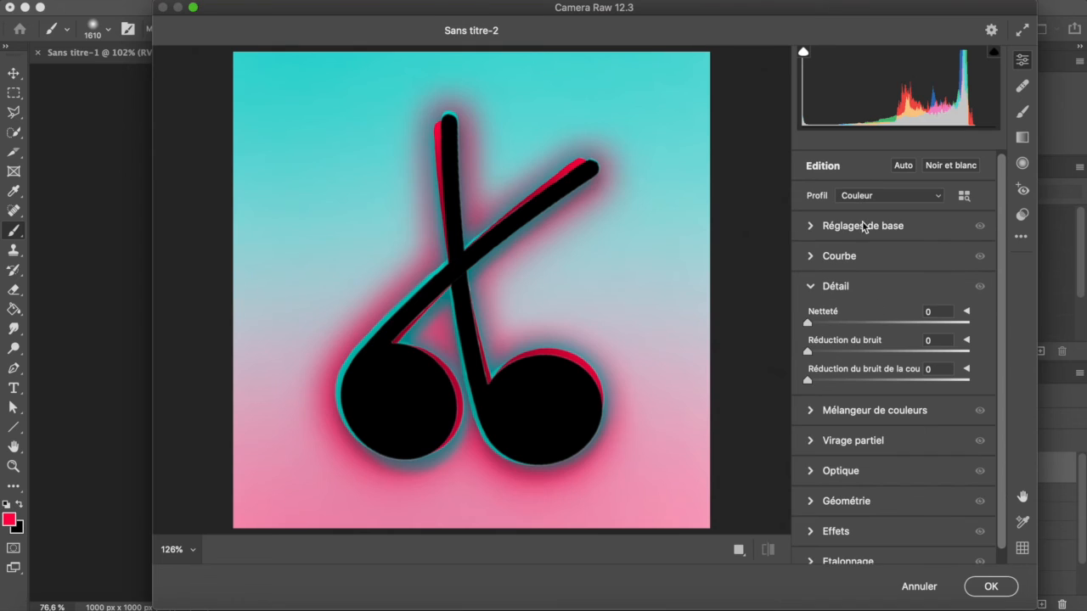
# Adjust the image's basic tone, curve and detail settings in Camera Raw.
pyautogui.moveTo(866, 327); pyautogui.dragTo(741, 348)
pyautogui.moveTo(965, 352); pyautogui.dragTo(943, 382)
pyautogui.moveTo(808, 380); pyautogui.dragTo(968, 398)
# Adjust the individual colour sliders in the Mélangeur de couleurs settings.
pyautogui.click(891, 413)
pyautogui.moveTo(887, 319)
pyautogui.mouseDown()
pyautogui.moveTo(853, 323)
pyautogui.moveTo(878, 324)
pyautogui.mouseUp()
pyautogui.moveTo(887, 415); pyautogui.dragTo(877, 439)
pyautogui.moveTo(888, 484); pyautogui.dragTo(896, 485)
# Apply Virage partiel split toning by adjusting the hue and saturation of the highlights and shadows and their balance.
pyautogui.click(871, 512)
pyautogui.moveTo(813, 397); pyautogui.dragTo(892, 398)
pyautogui.moveTo(813, 421); pyautogui.dragTo(859, 422)
pyautogui.moveTo(894, 462); pyautogui.dragTo(895, 462)
pyautogui.moveTo(813, 513); pyautogui.dragTo(970, 512)
pyautogui.moveTo(813, 536); pyautogui.dragTo(849, 538)
# Set the Optique vignetting correction to its minimum and slightly adjust the distortion correction.
pyautogui.scroll(-3, 891, 489)
pyautogui.click(891, 488)
pyautogui.moveTo(889, 444); pyautogui.dragTo(808, 443)
pyautogui.moveTo(888, 415)
pyautogui.mouseDown()
pyautogui.moveTo(904, 420)
pyautogui.moveTo(887, 429)
pyautogui.mouseUp()
# Add some grain and a slight dark vignette in the Effets settings.
pyautogui.scroll(-3, 862, 478)
pyautogui.click(863, 486)
pyautogui.scroll(-3, 887, 463)
pyautogui.click(872, 516)
pyautogui.moveTo(888, 504); pyautogui.dragTo(881, 507)
pyautogui.moveTo(807, 477); pyautogui.dragTo(849, 480)
# In Etalonnage, set shadow tint to -38, red primary hue to -2 and saturation to -17, green saturation to +25 and blue saturation to +29.
pyautogui.click(863, 532)
pyautogui.moveTo(888, 327); pyautogui.dragTo(857, 335)
pyautogui.moveTo(888, 376); pyautogui.dragTo(874, 400)
pyautogui.moveTo(888, 473); pyautogui.dragTo(912, 481)
pyautogui.click(909, 548)
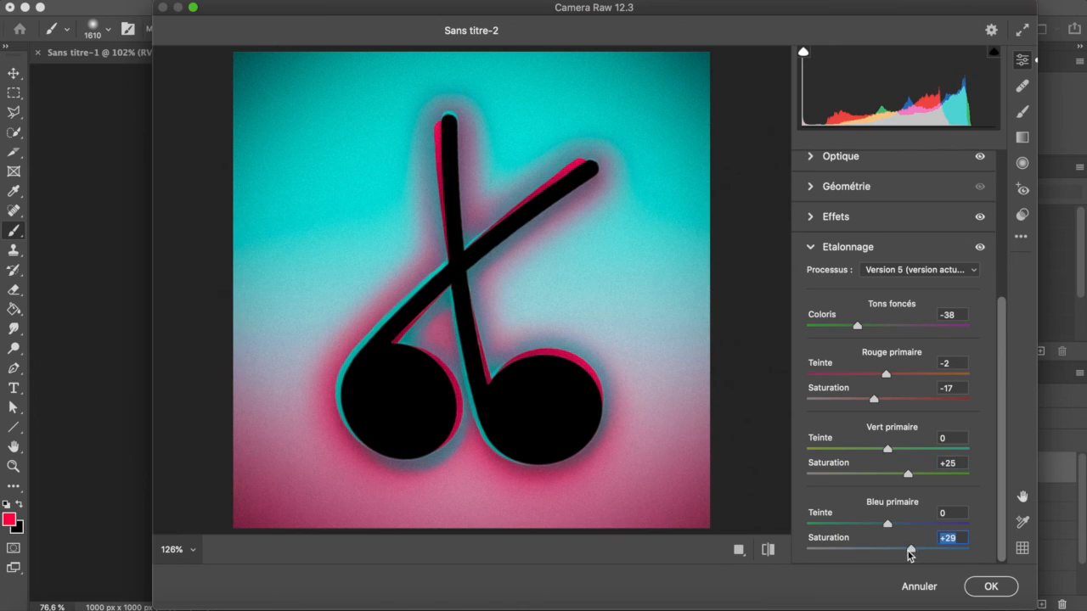
# Apply the Camera Raw filter and compare the image with Calque 4 hidden and shown.
pyautogui.click(985, 586)
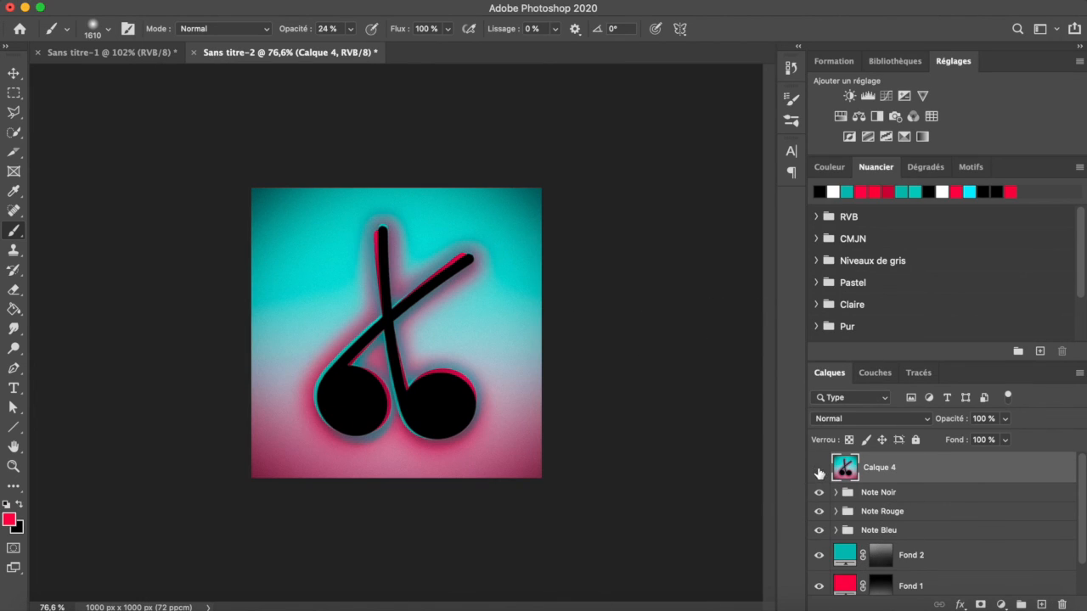
pyautogui.click(819, 468)
pyautogui.click(819, 468)
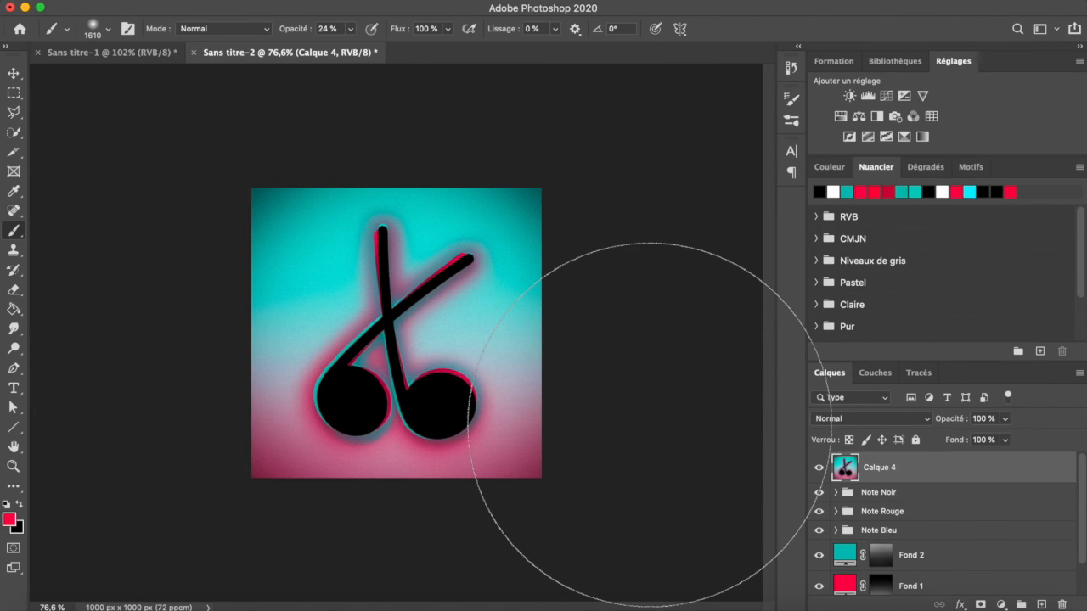